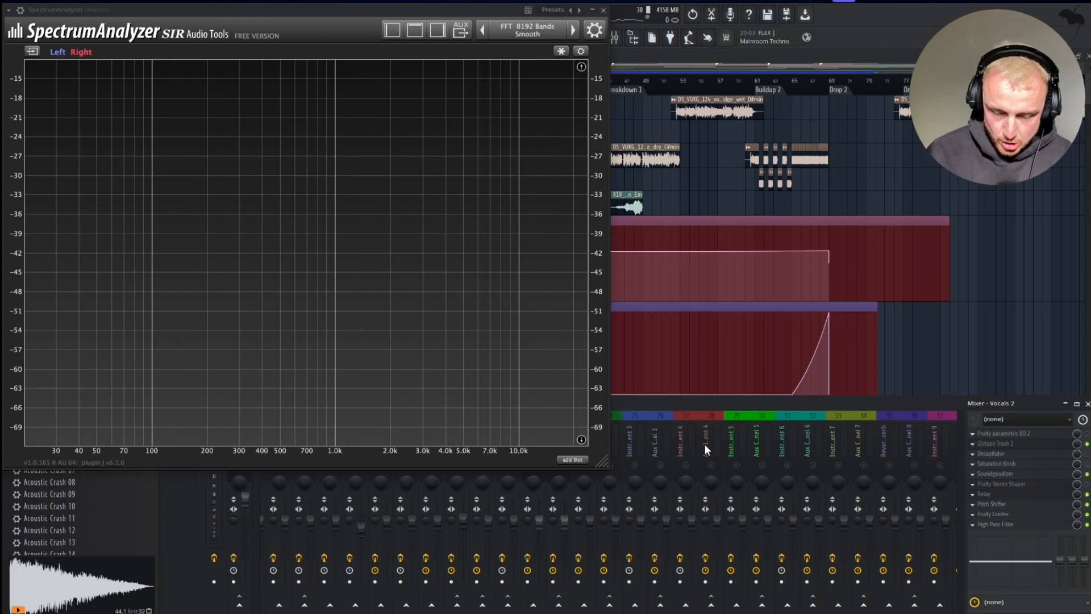
Play the song and examine the frequency spectrum of the vocals in the Spectrum Analyzer.
scroll(704, 444, "down", 3)
scroll(704, 445, "down", 8)
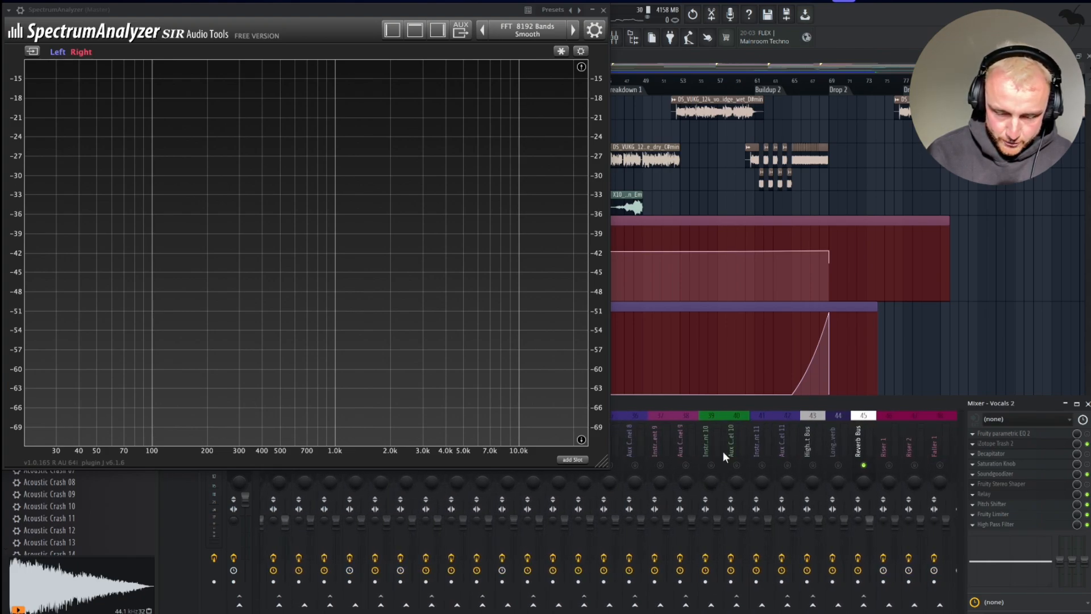
scroll(884, 445, "down", 14)
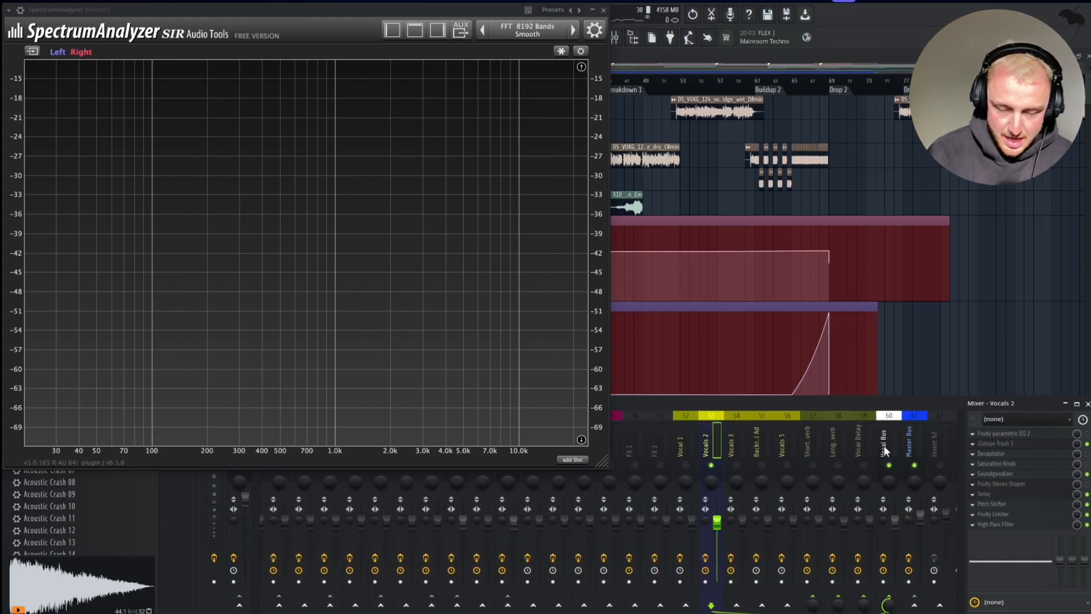
key("space")
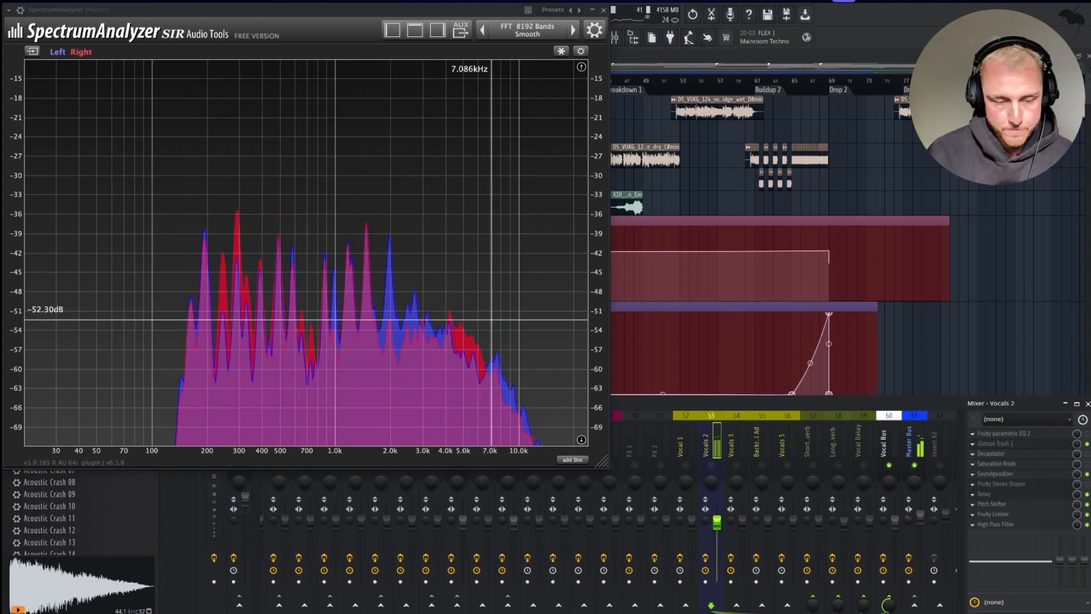
left_click(304, 310)
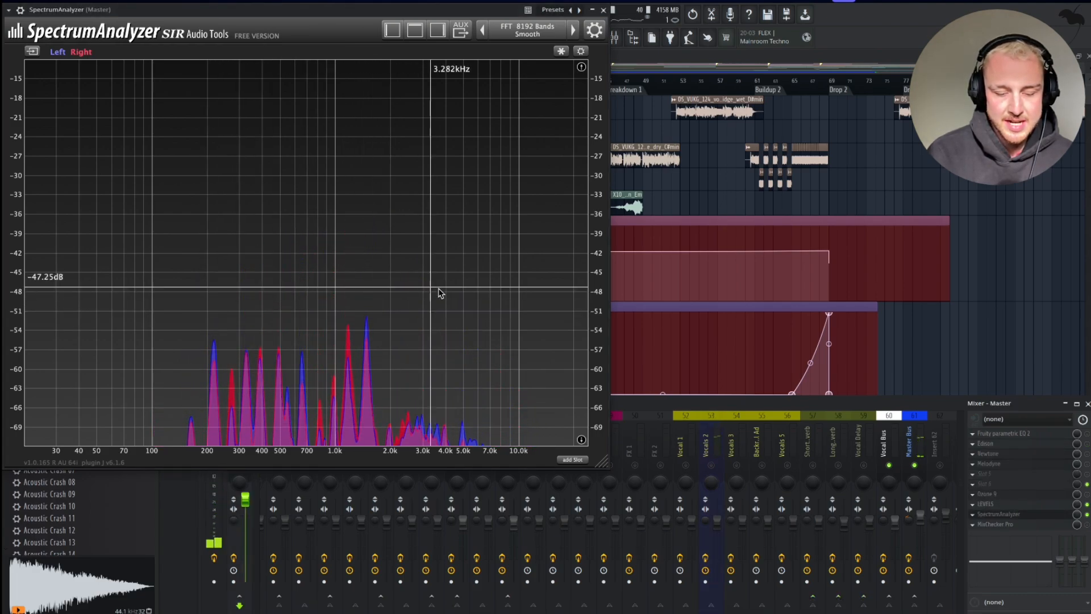
Play the section again to compare the master spectrum in the analyzer, then close the analyzer window.
scroll(367, 328, "down", 1)
scroll(449, 359, "down", 4)
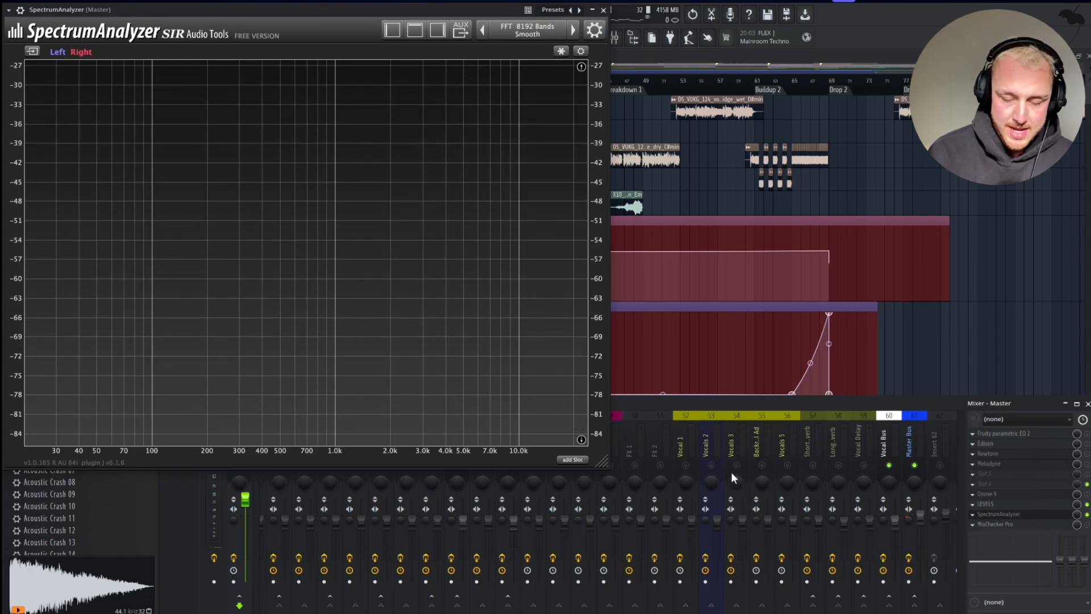
scroll(730, 453, "right", 2)
left_click(659, 465)
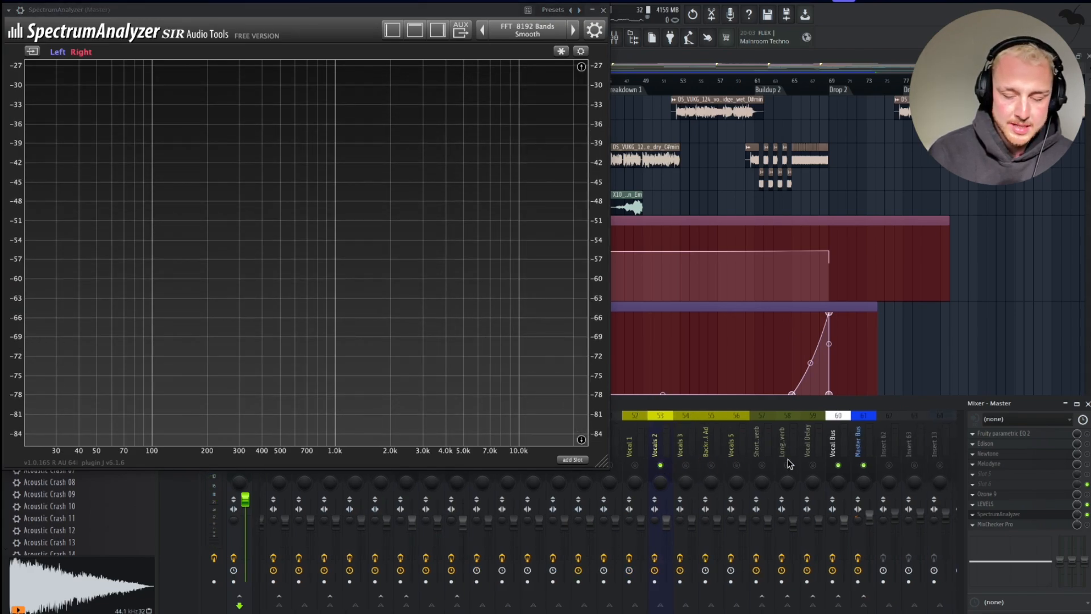
scroll(701, 420, "left", 11)
key("space")
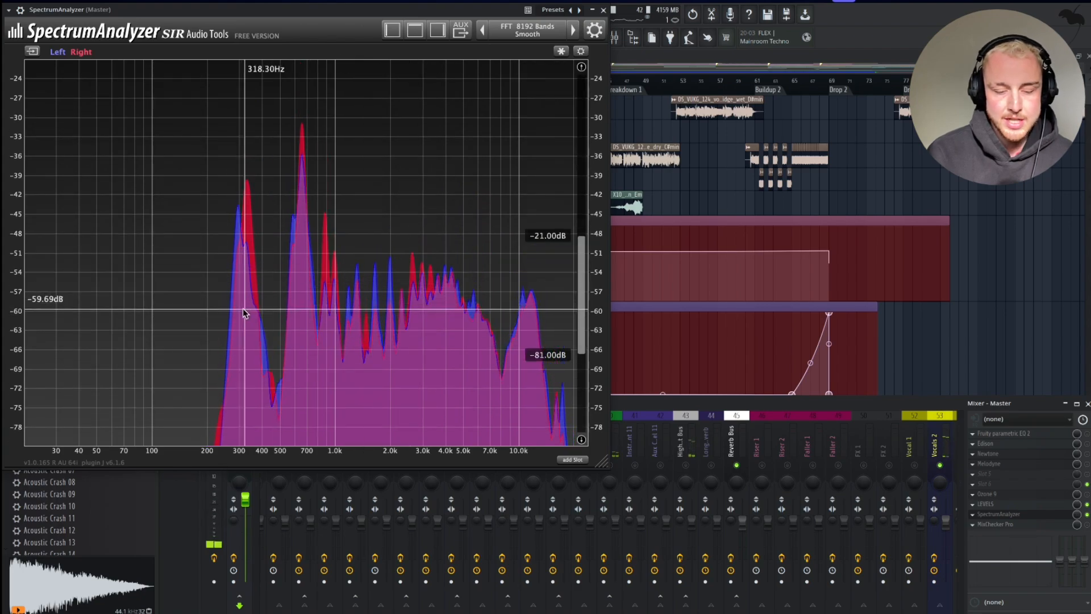
key("space")
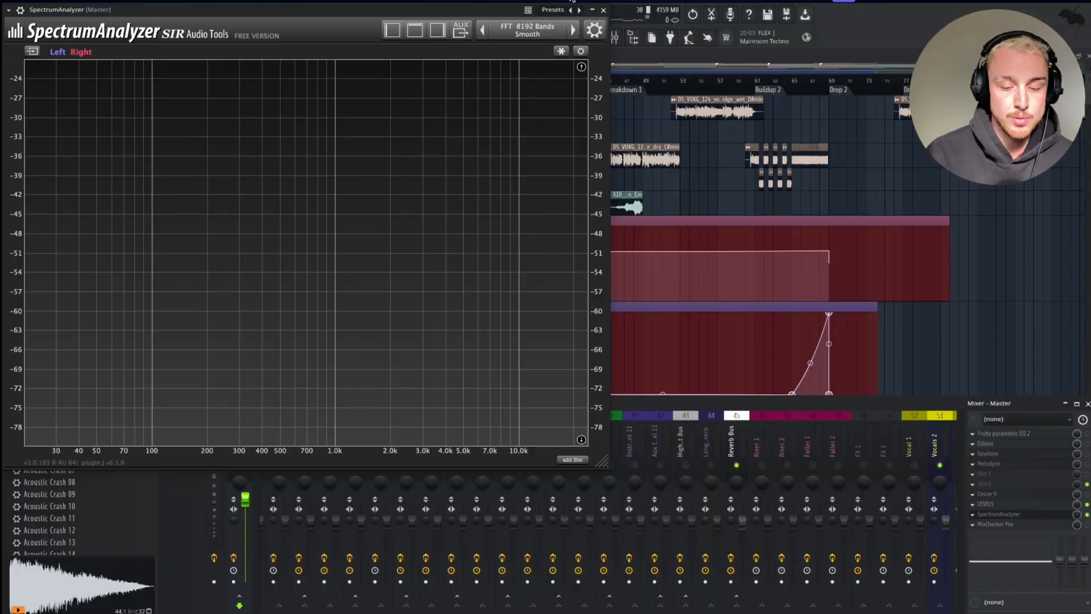
left_click(604, 9)
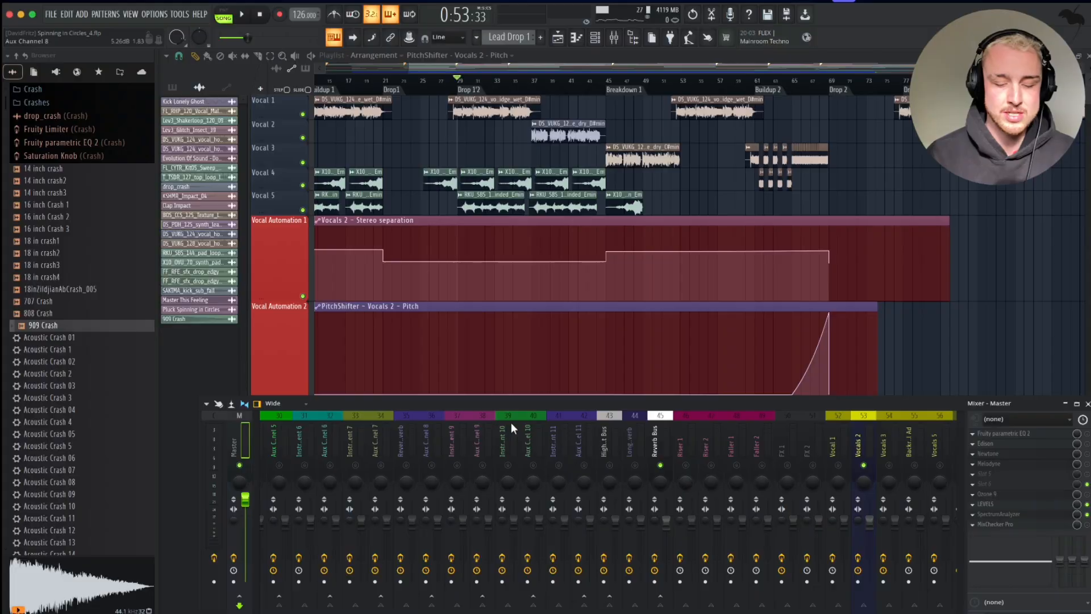
Select the Main Plucks mixer channel and insert soothe2 into an empty effect slot.
scroll(592, 421, "down", 3)
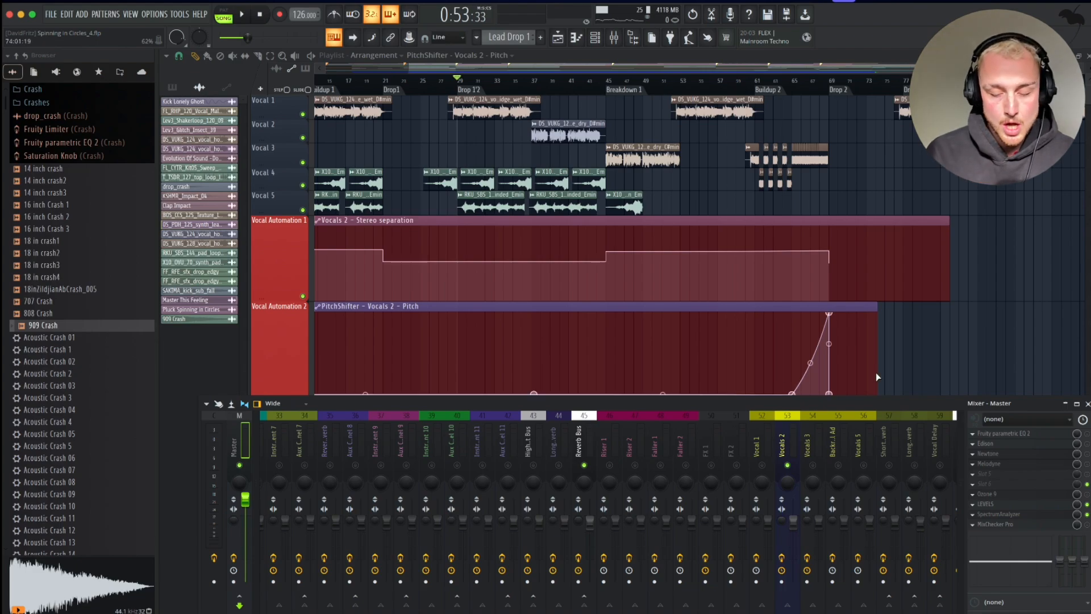
left_click(782, 422)
scroll(783, 422, "up", 5)
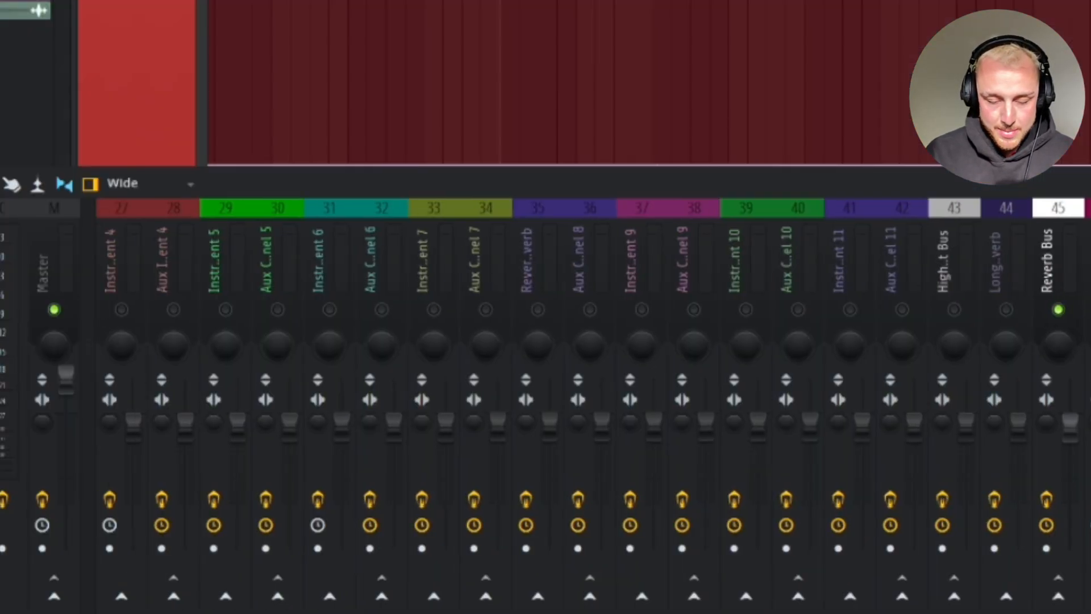
scroll(783, 422, "up", 14)
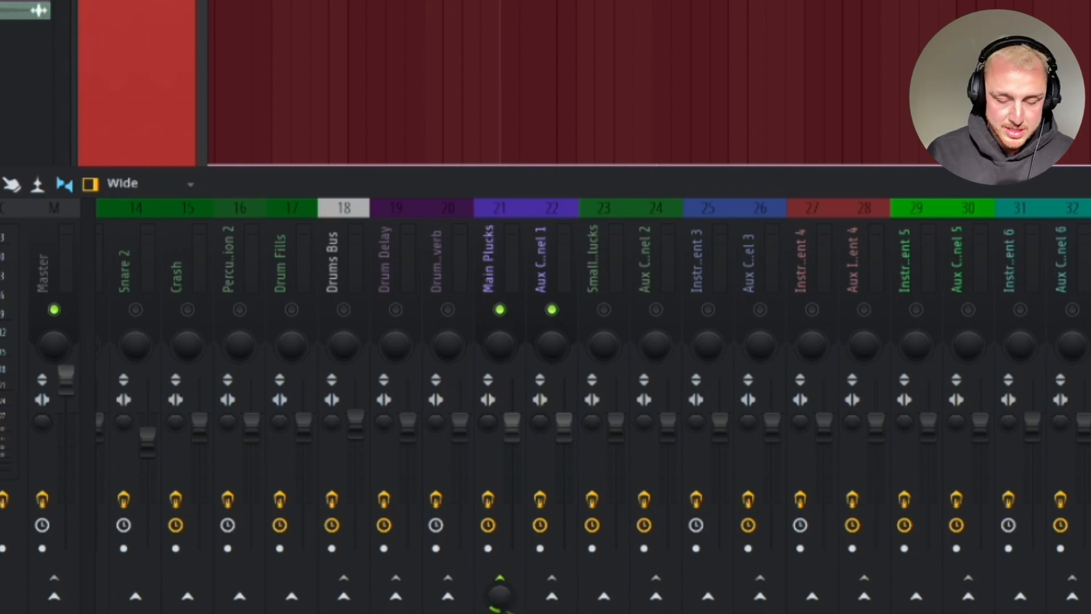
left_click(509, 267)
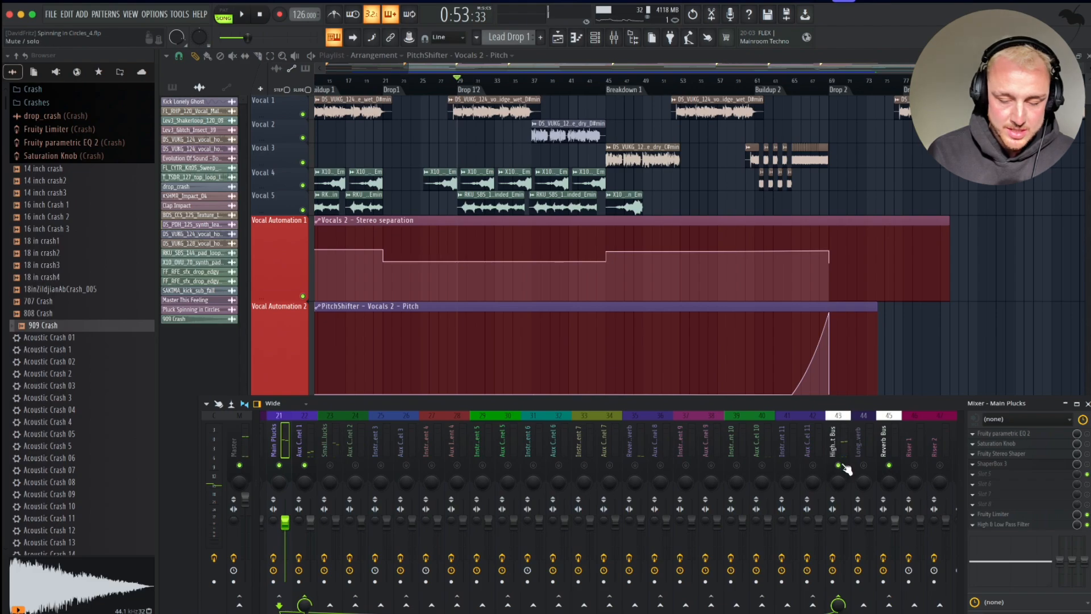
scroll(593, 441, "up", 8)
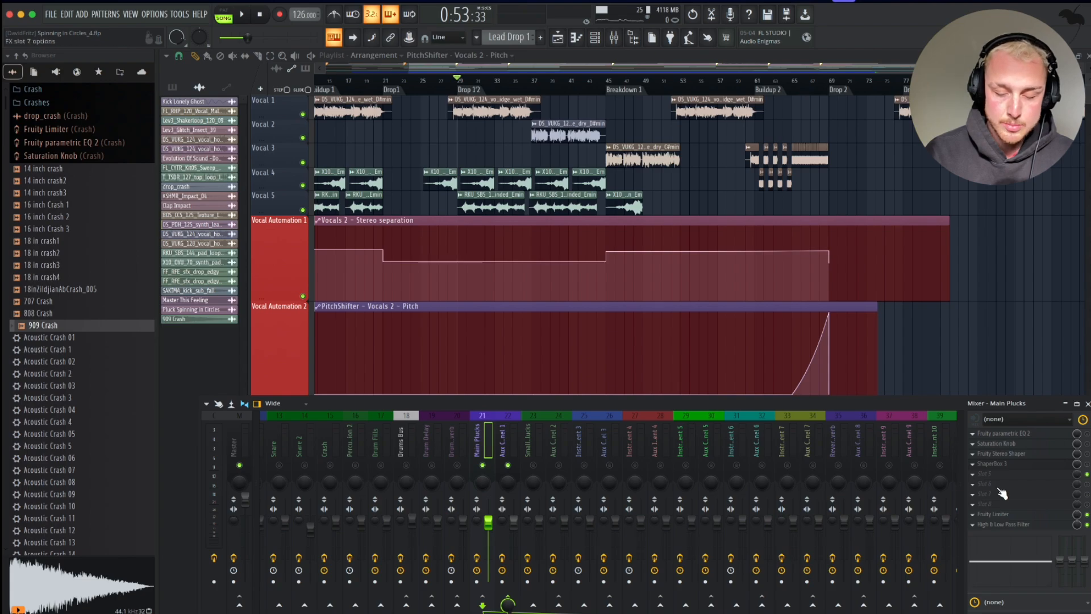
left_click(1045, 499)
left_click(817, 426)
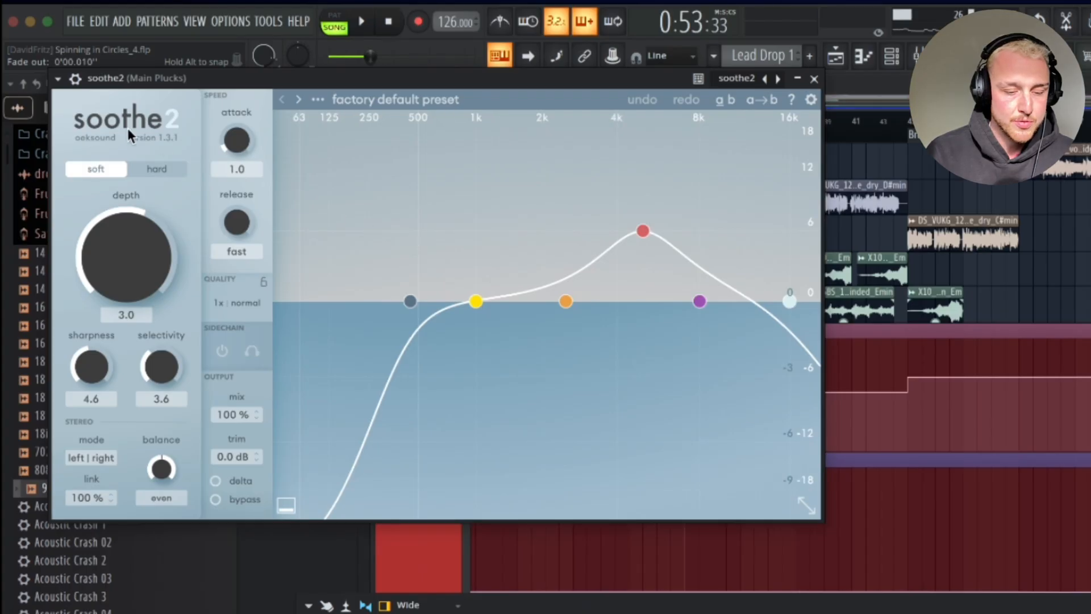
Route Vocals 2 into soothe2's sidechain input through the plugin wrapper's processing settings, then return to the plugin.
left_click(79, 81)
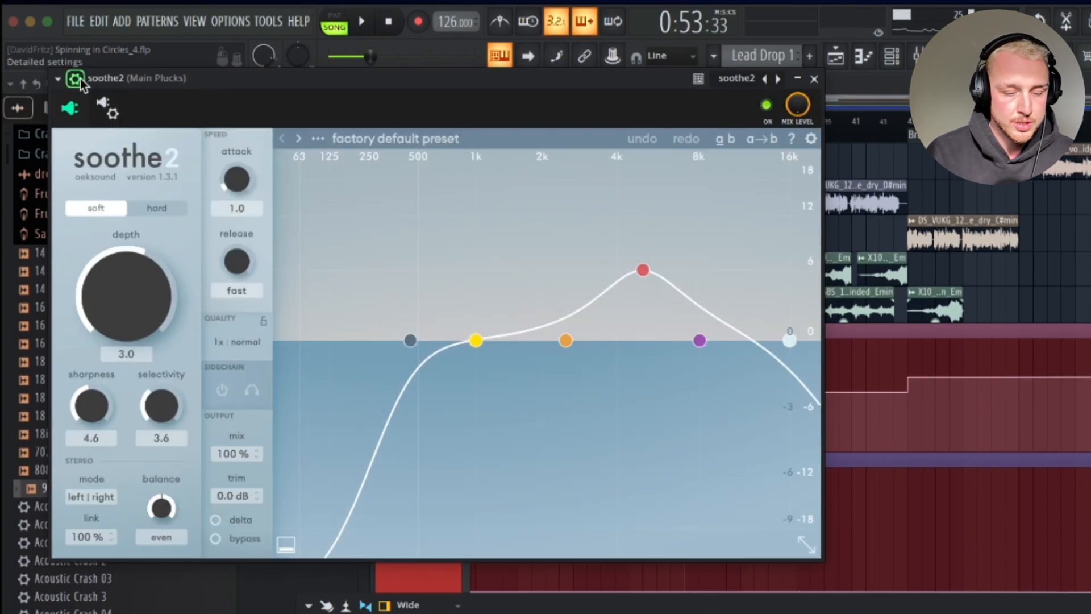
left_click(113, 116)
left_click(127, 145)
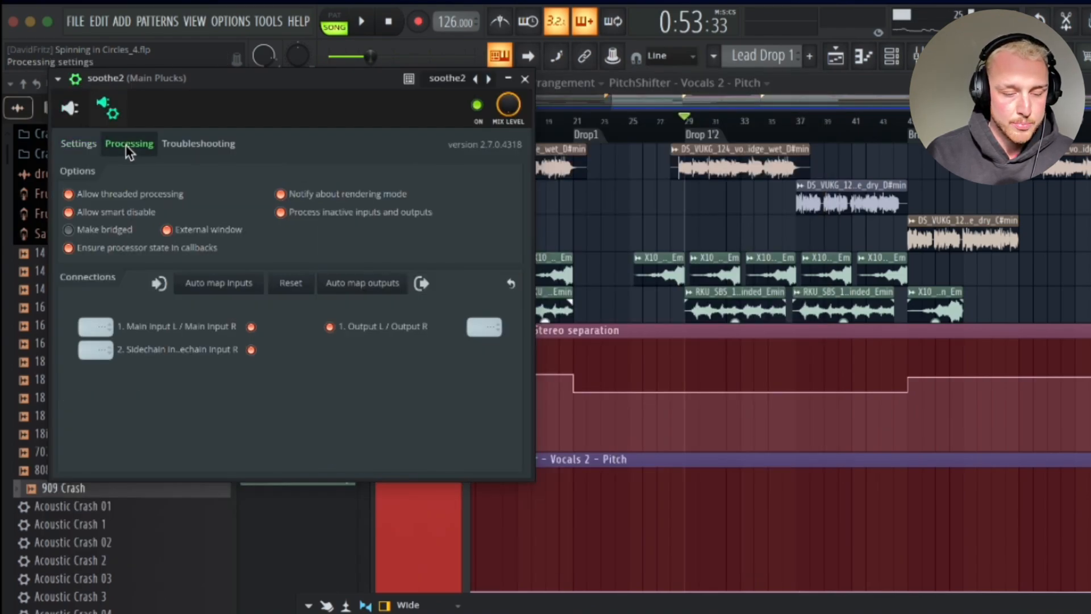
left_click(89, 350)
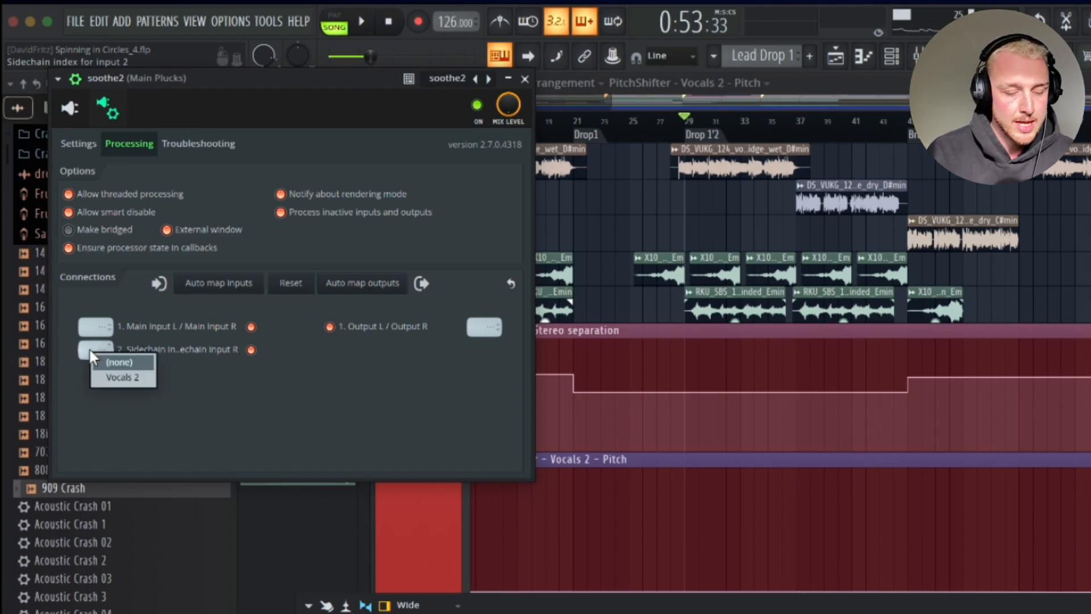
left_click(111, 378)
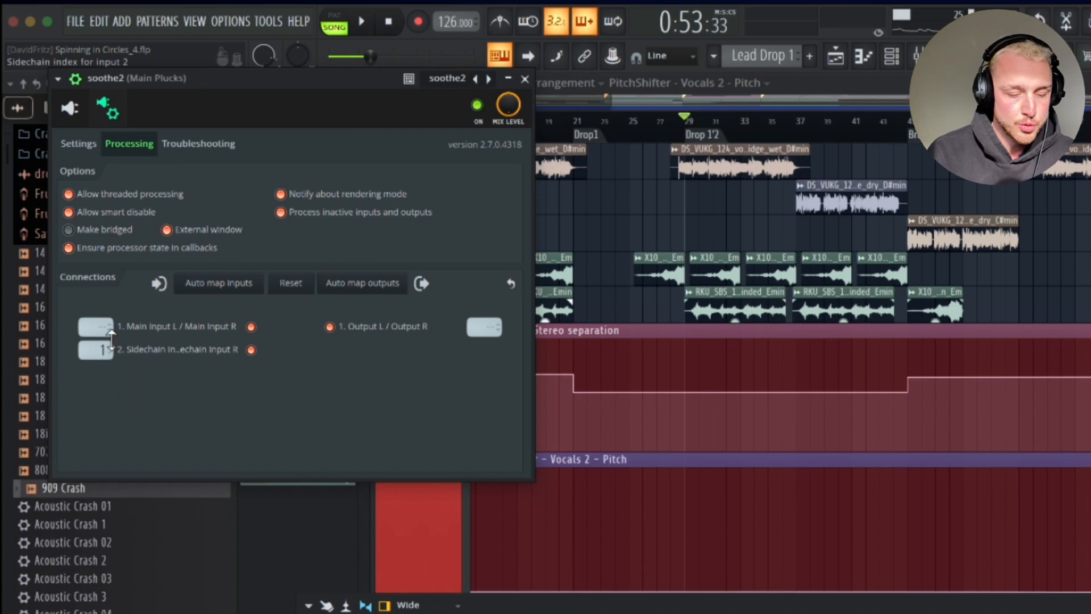
left_click(78, 144)
left_click(70, 109)
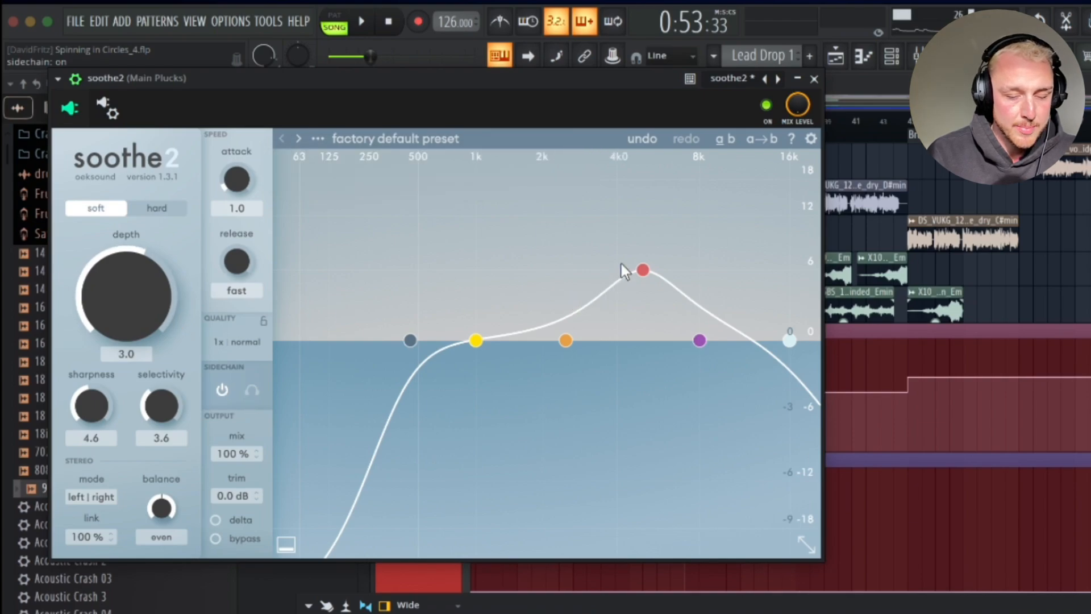
Raise soothe2's band 3 sensitivity to 12 dB while the song plays.
left_click(641, 270)
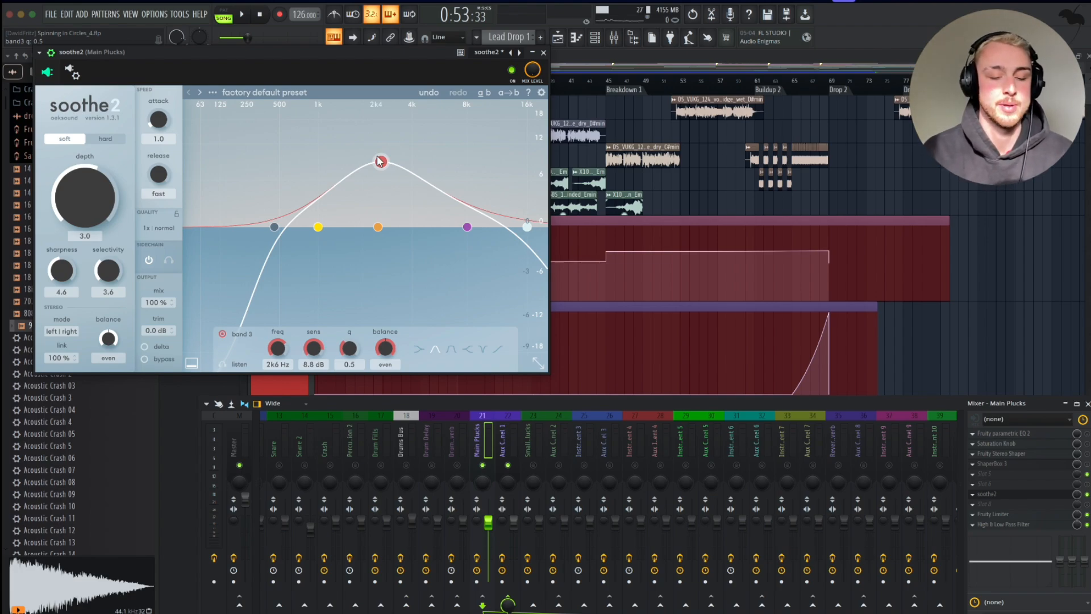
key("space")
left_click_drag(380, 161, 381, 144)
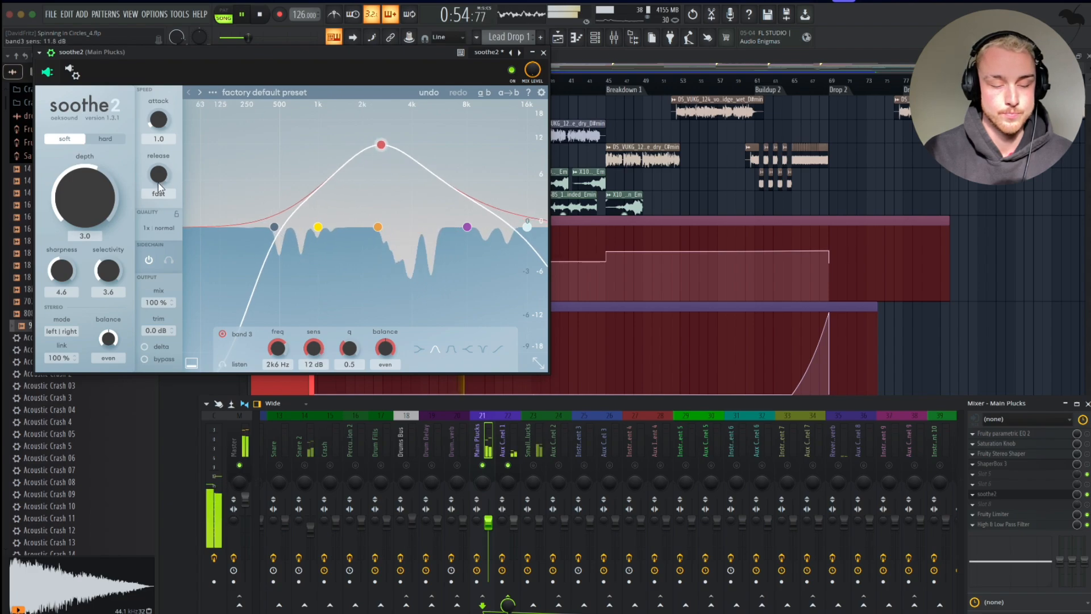
Raise soothe2's depth to 18.0 and switch it to hard mode.
left_click_drag(100, 198, 108, 126)
key("space")
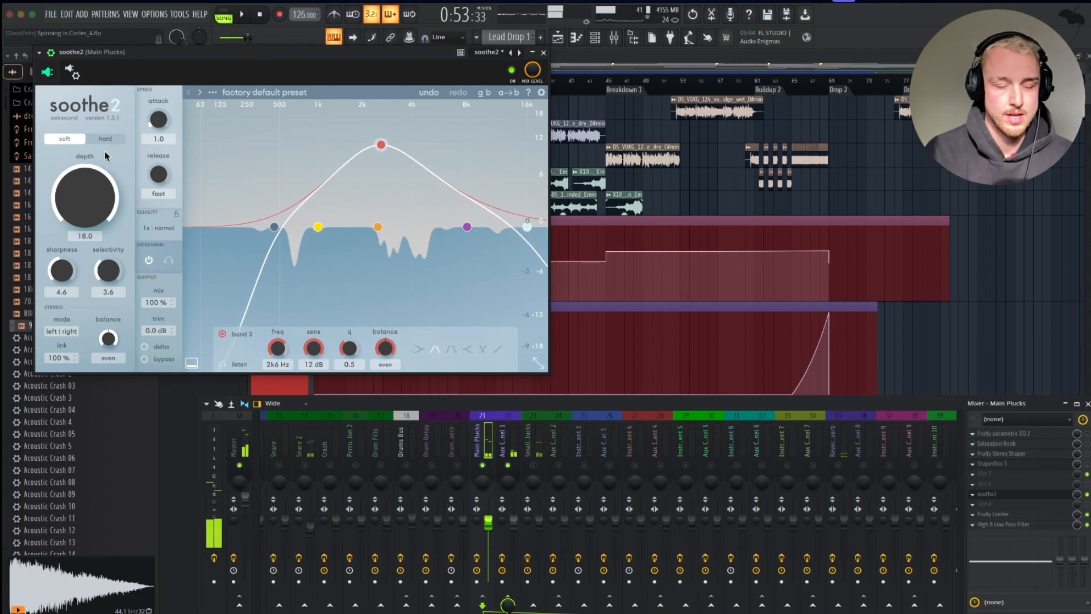
left_click(98, 138)
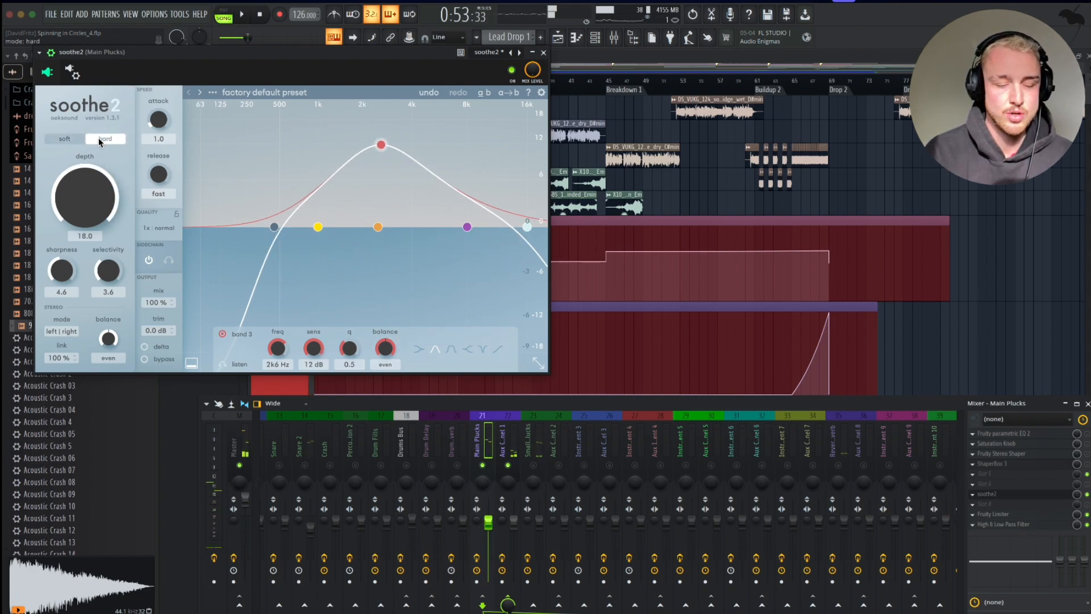
Audition the section and lower soothe2's depth to 5.7.
key("space")
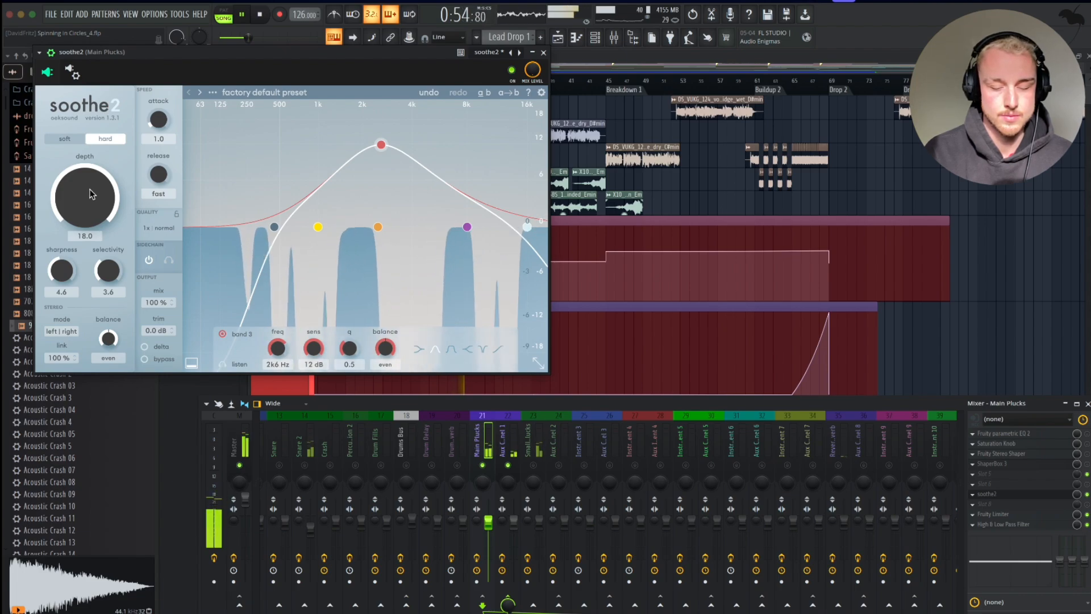
key("space")
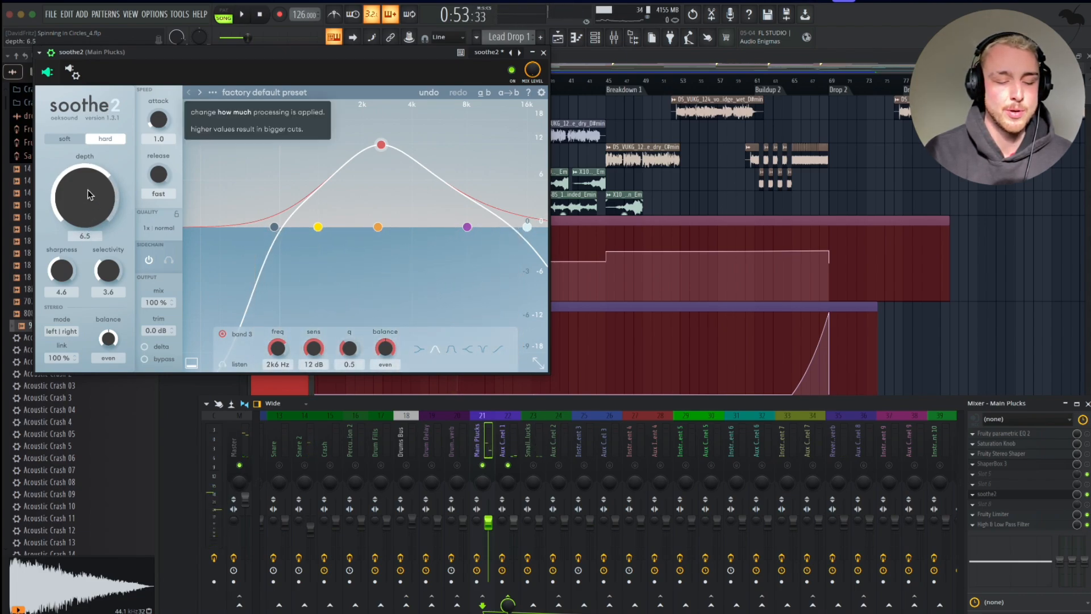
left_click_drag(85, 206, 84, 209)
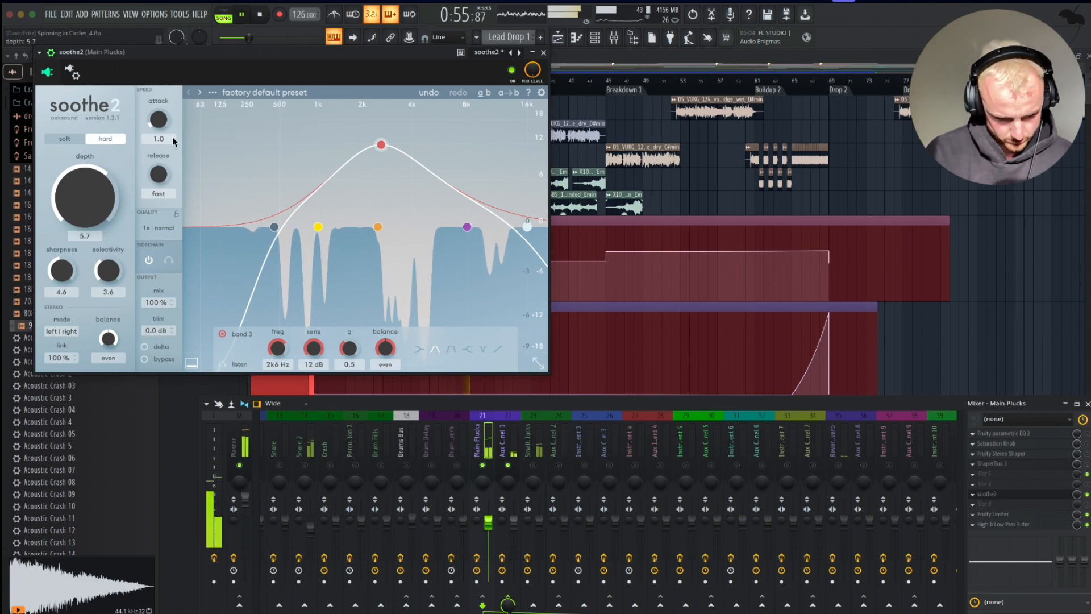
key("space")
key("space")
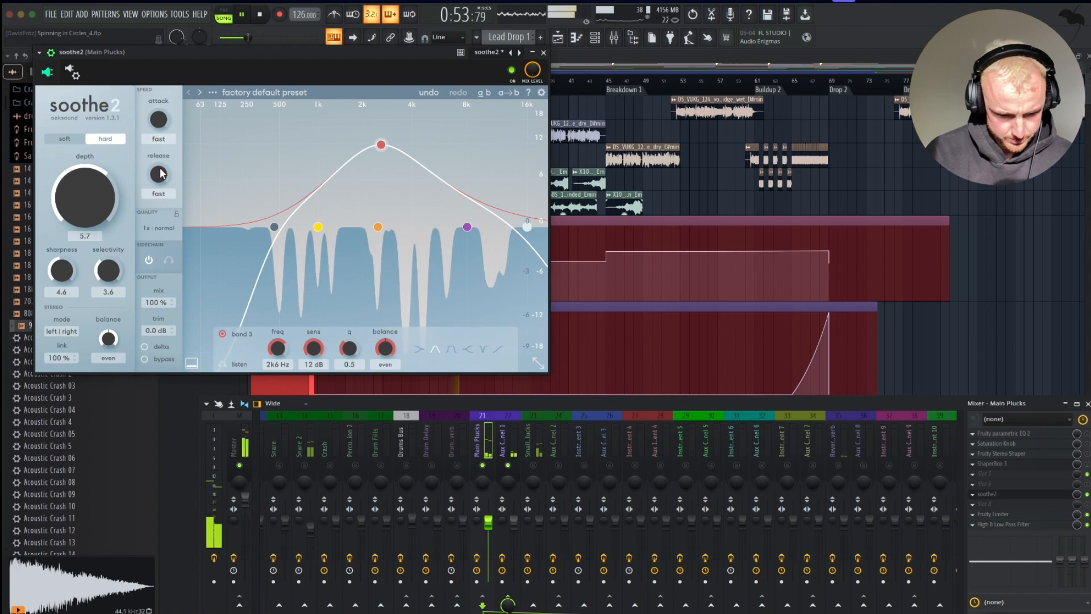
Set soothe2's release to 1.3 and toggle bypass on and off to compare the processing.
left_click_drag(161, 156, 162, 145)
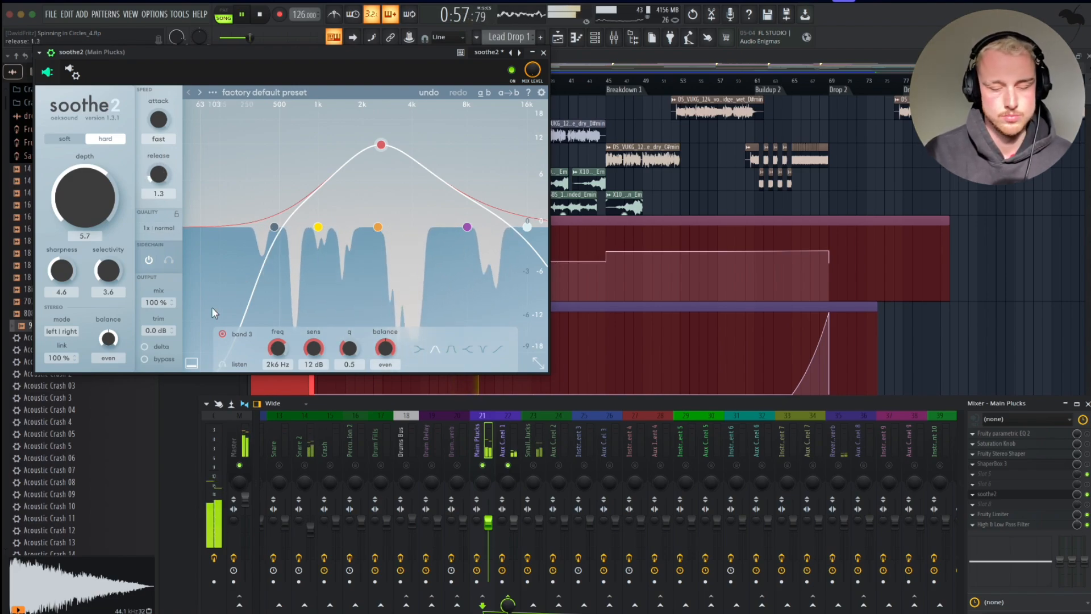
left_click(144, 359)
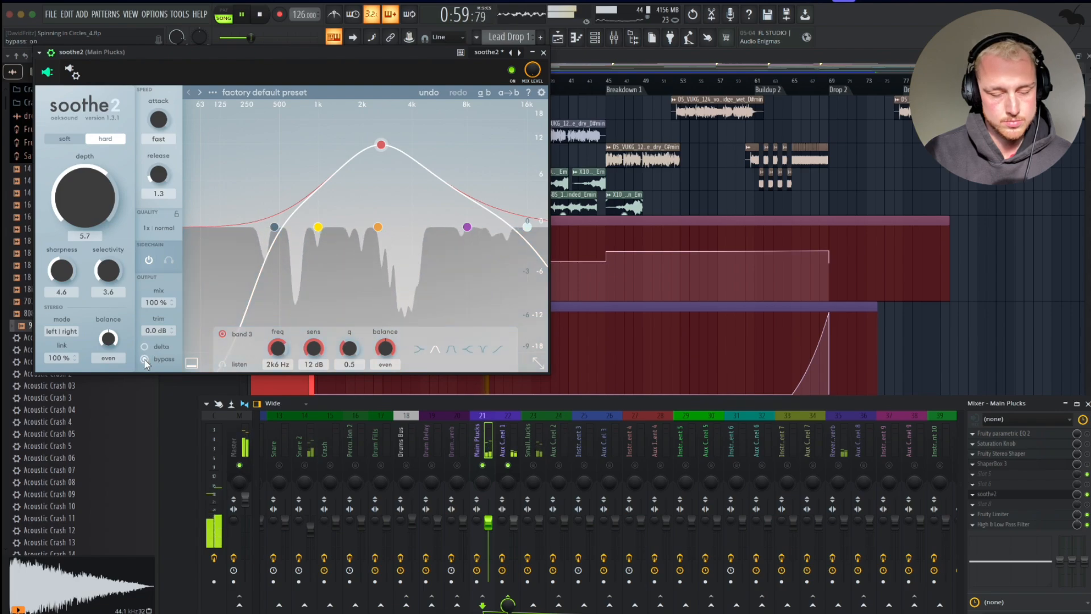
left_click(144, 359)
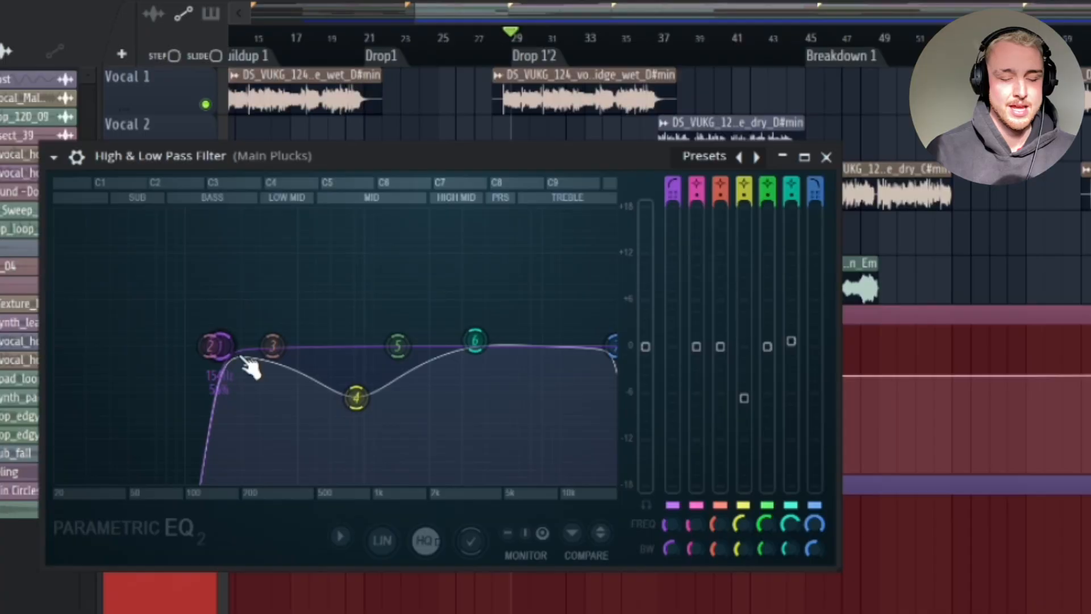
Sweep the Main Plucks high-pass filter band up into the high frequencies while playing.
left_click_drag(238, 358, 236, 356)
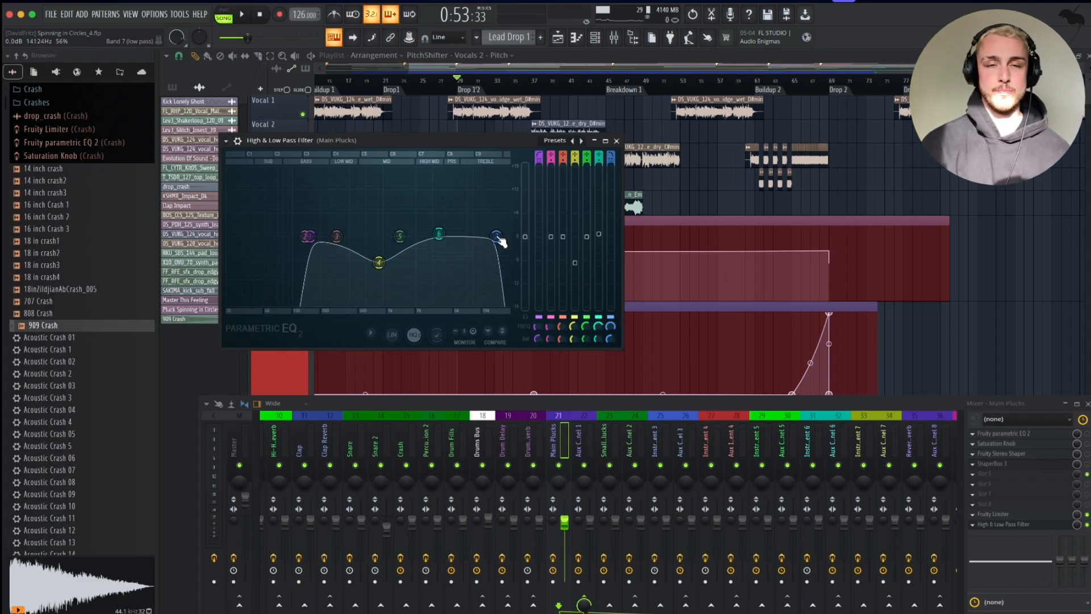
right_click(559, 466)
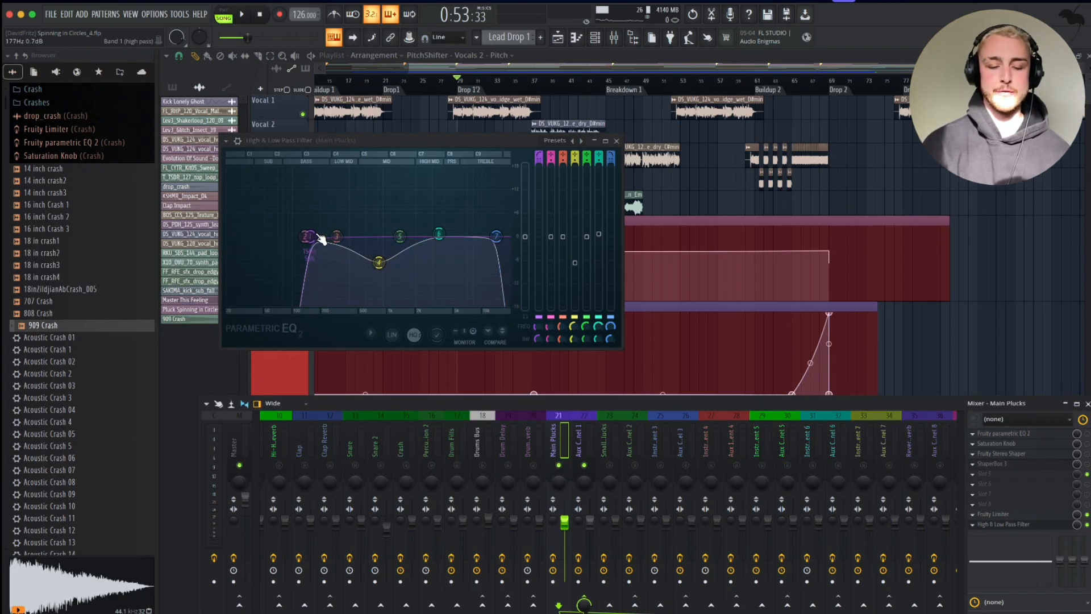
left_click_drag(358, 235, 483, 236)
key("space")
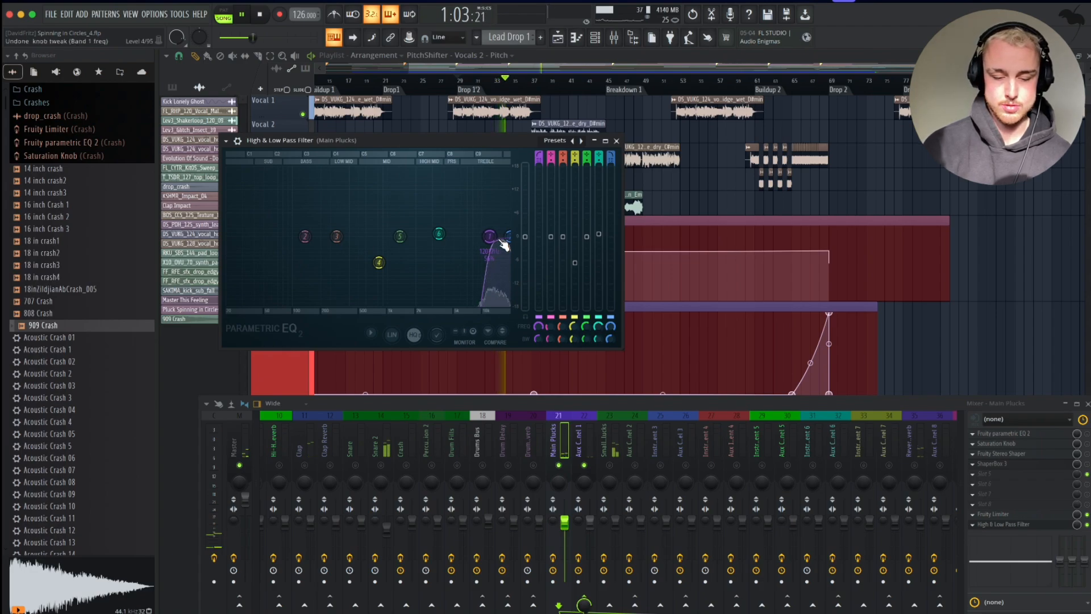
Undo the filter sweep and nudge the high band slightly lower, auditioning the result.
key("super+z")
key("space")
left_click_drag(509, 237, 500, 235)
key("space")
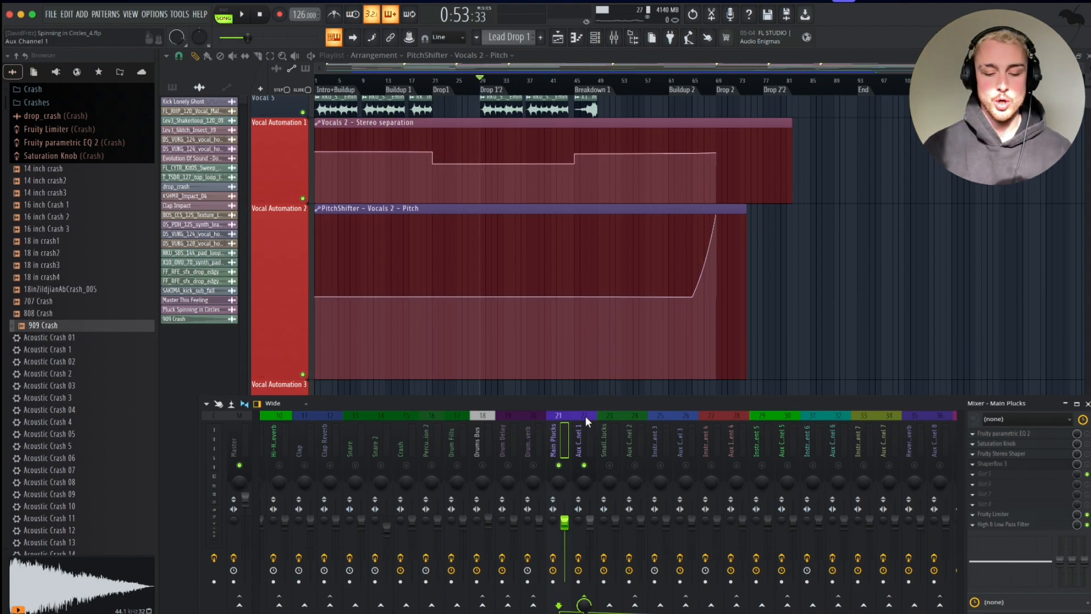
scroll(586, 415, "left", 3)
scroll(424, 440, "right", 6)
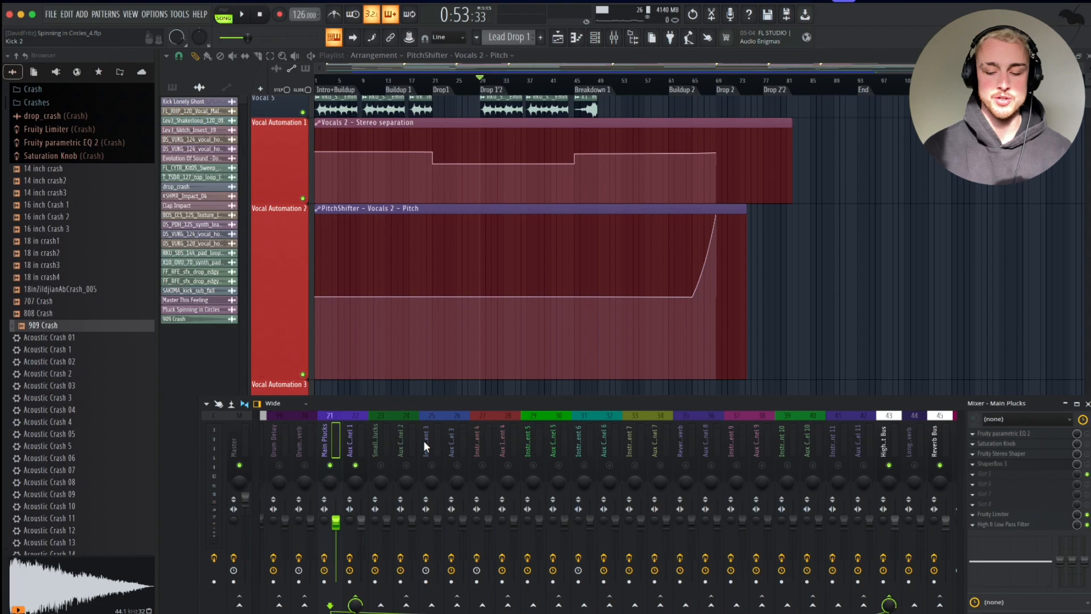
Open and close the Main Plucks high and low pass filter, then scroll through the mixer channels.
left_click(1015, 526)
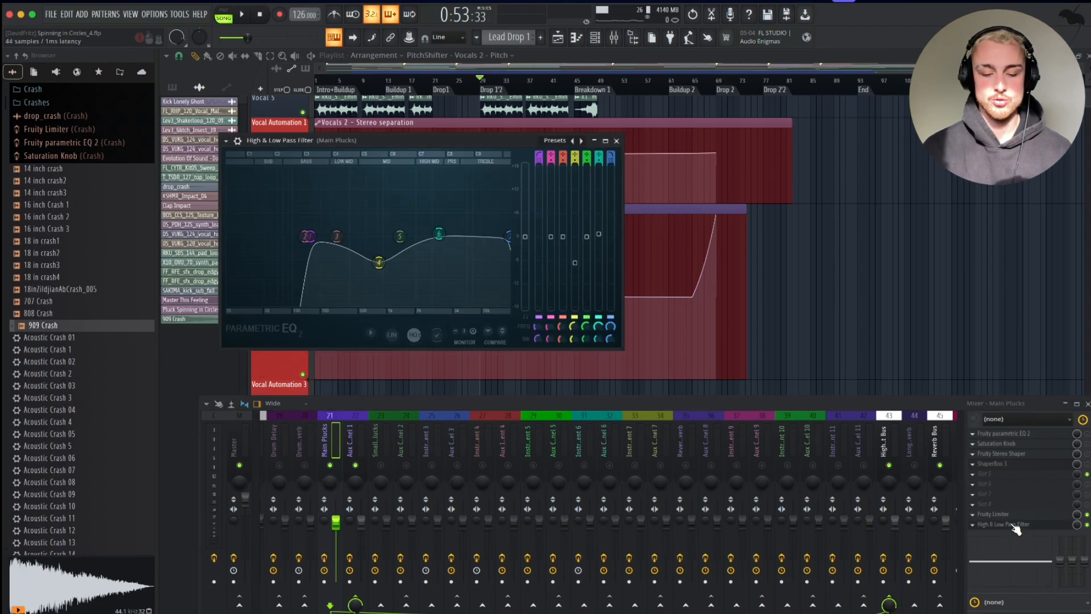
left_click(618, 140)
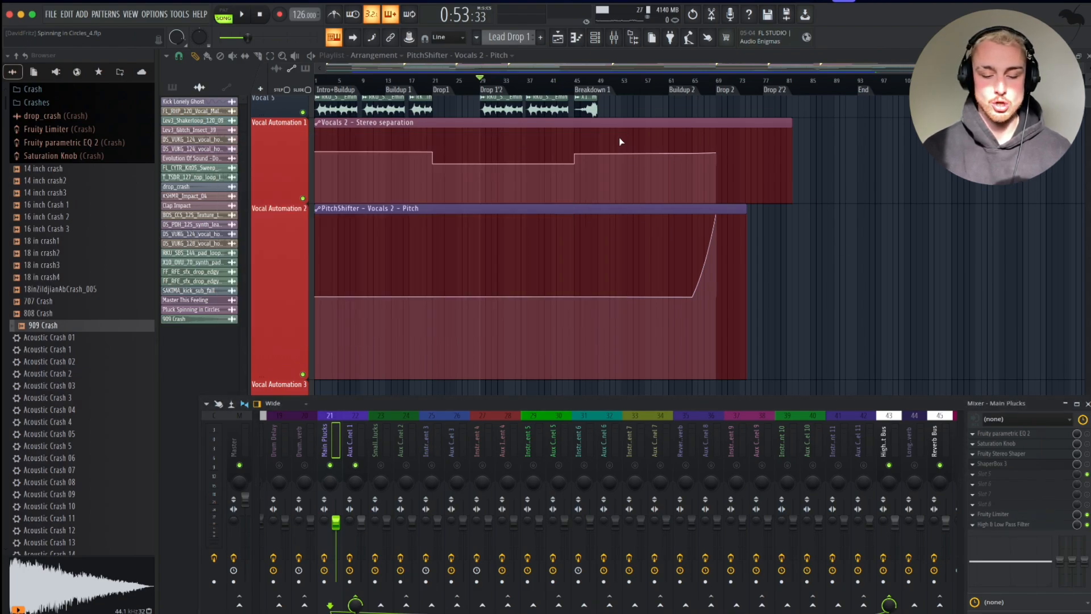
scroll(734, 432, "right", 7)
scroll(734, 435, "right", 1)
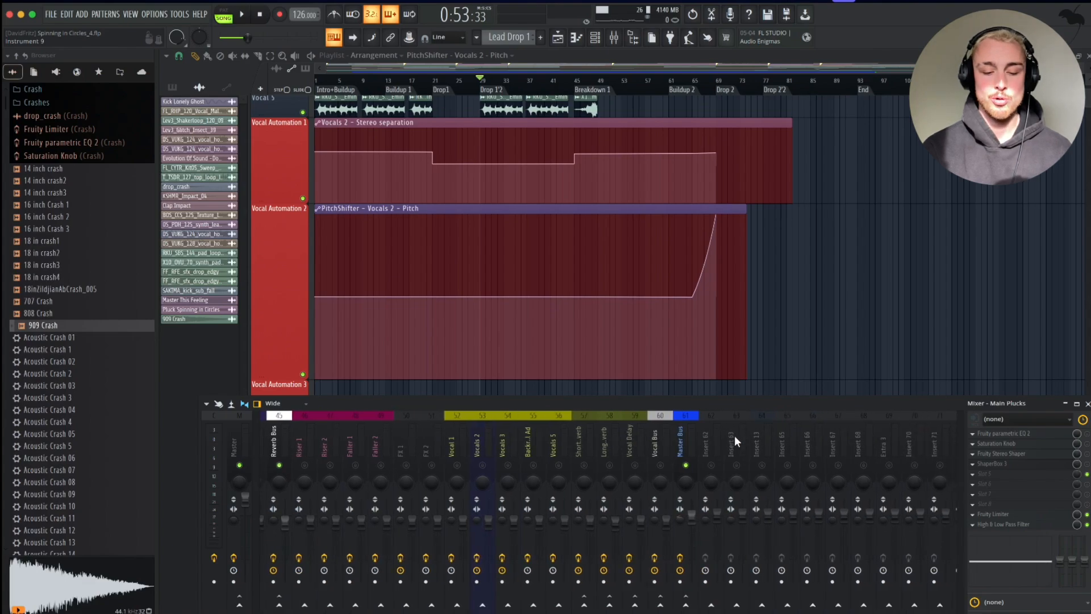
scroll(734, 435, "left", 2)
left_click(660, 441)
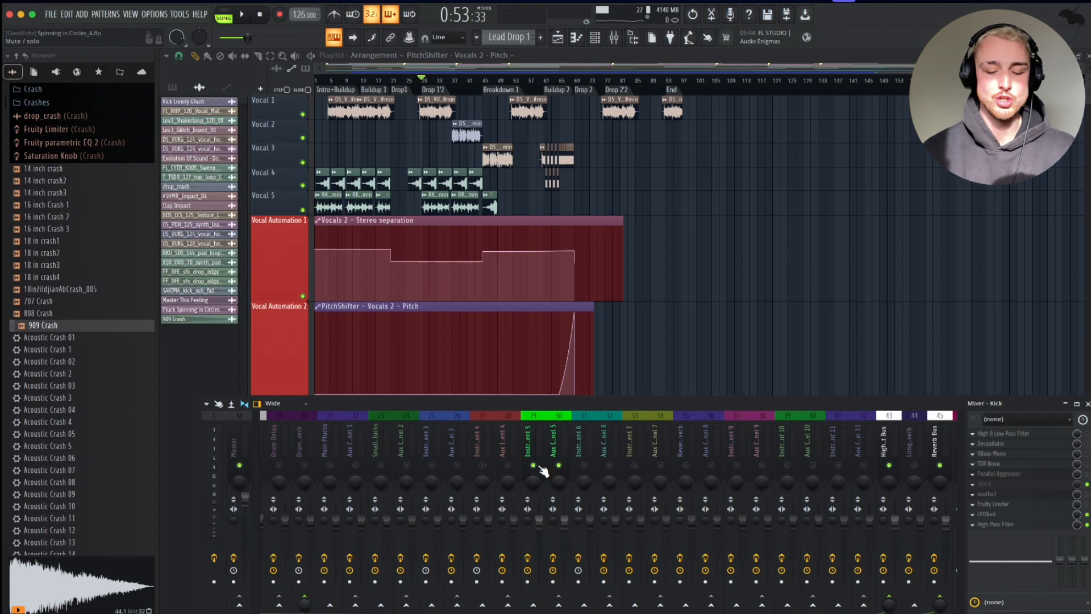
left_click(538, 465, "ctrl")
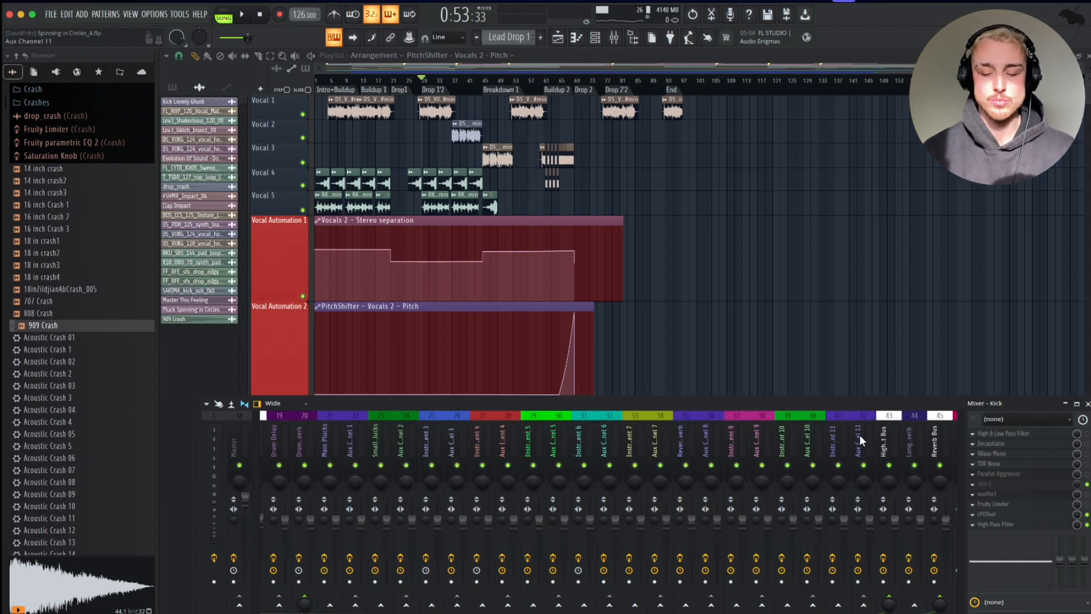
Inspect the effect chains of the instrument channels, Main Plucks and the High Instrument Bus.
left_click(876, 438)
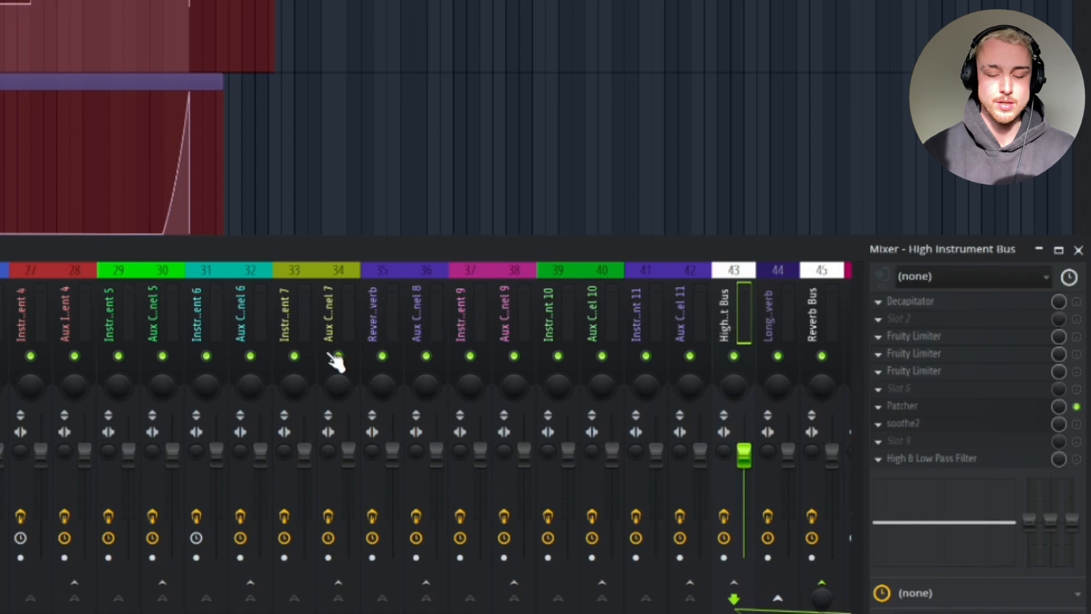
left_click(119, 327)
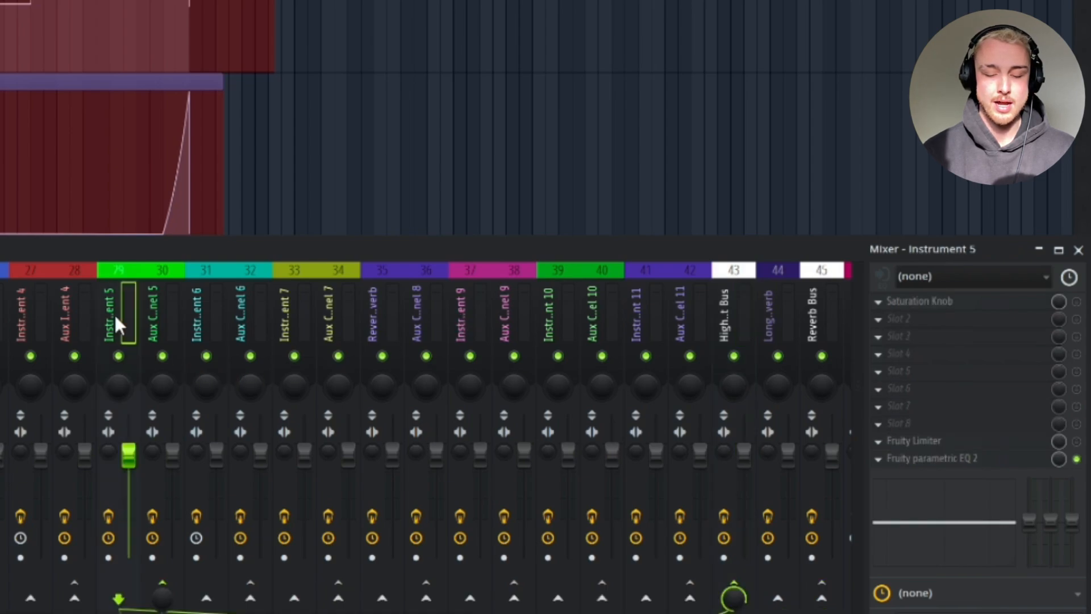
left_click(0, 325)
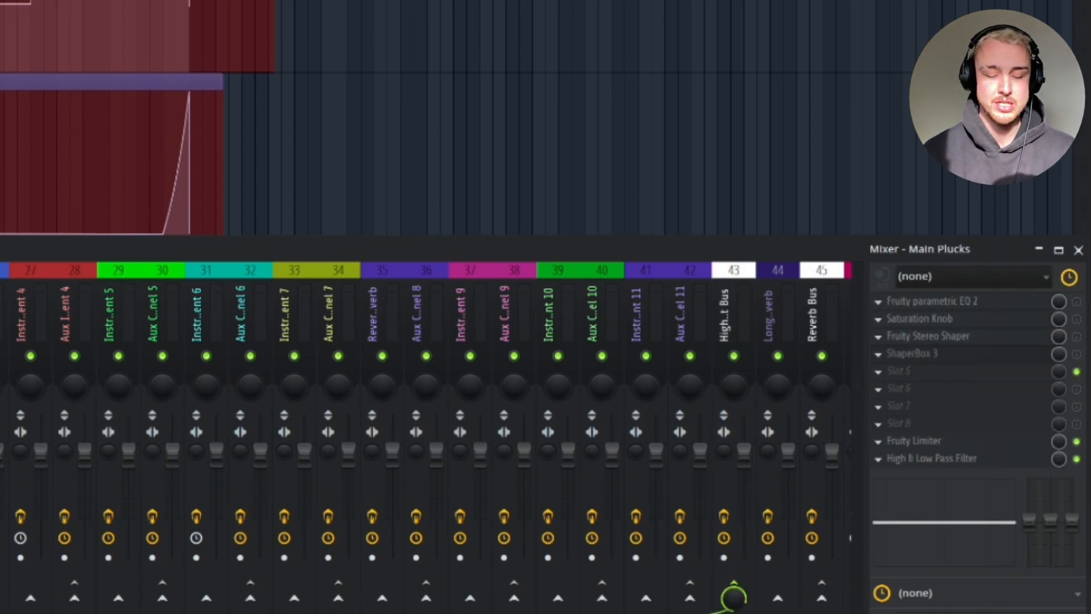
left_click(0, 325)
left_click(0, 325)
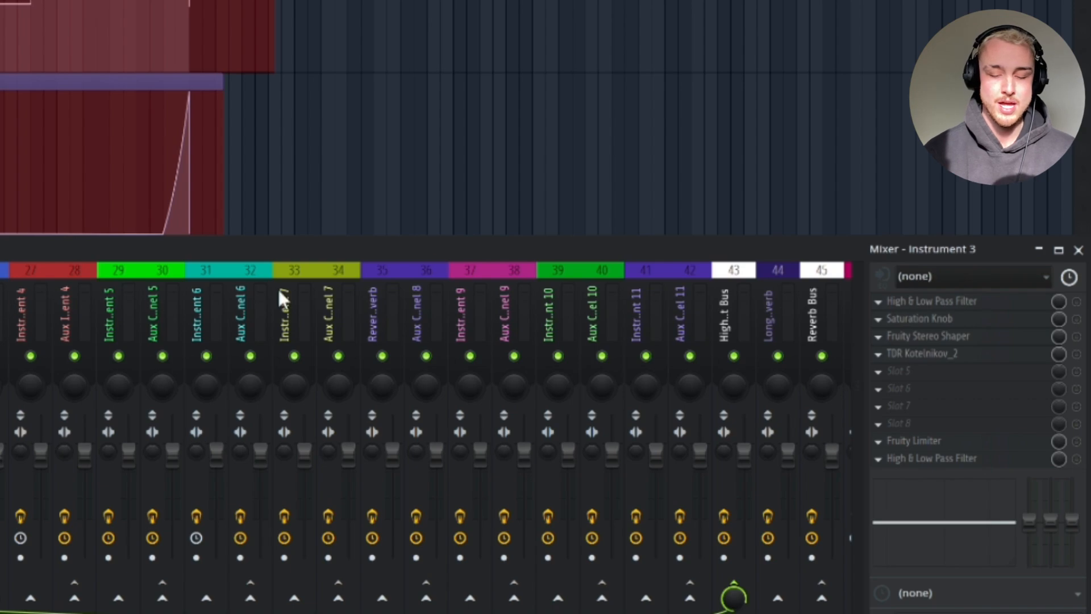
left_click(733, 322)
left_click(25, 321)
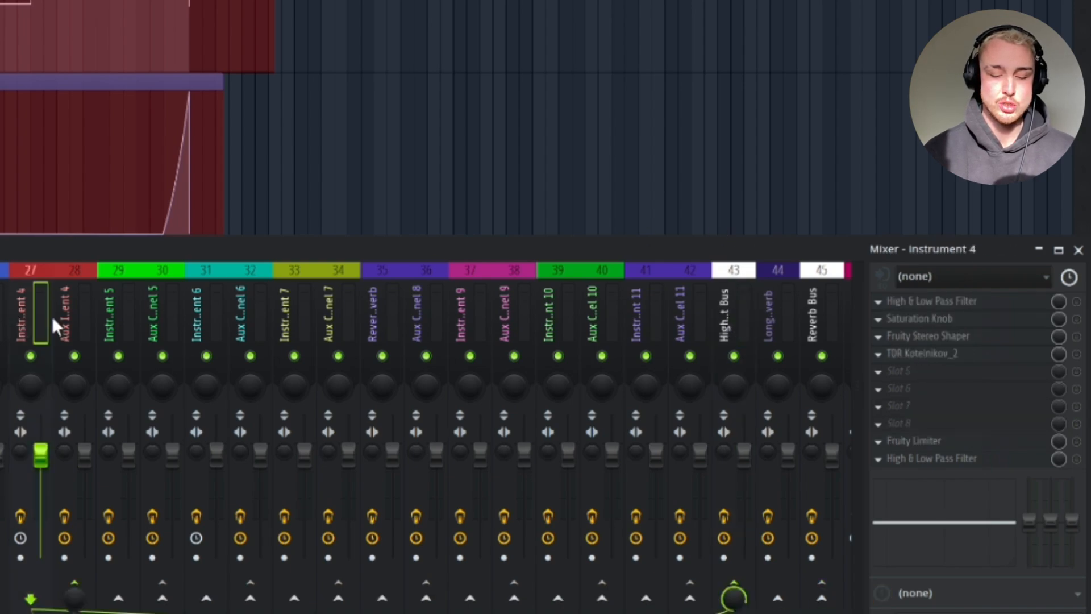
left_click(116, 317)
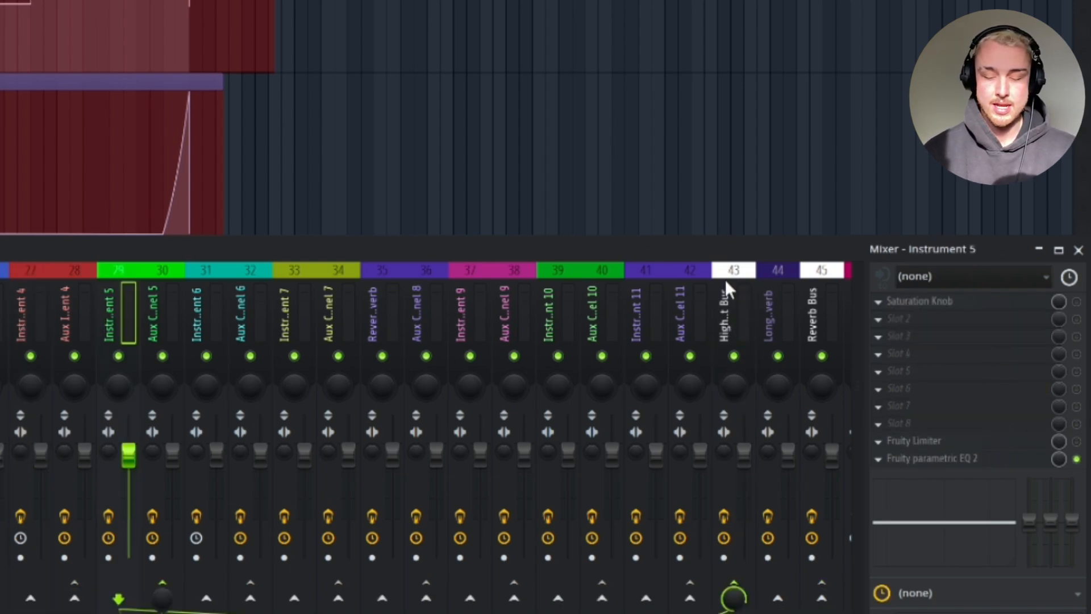
left_click(732, 304)
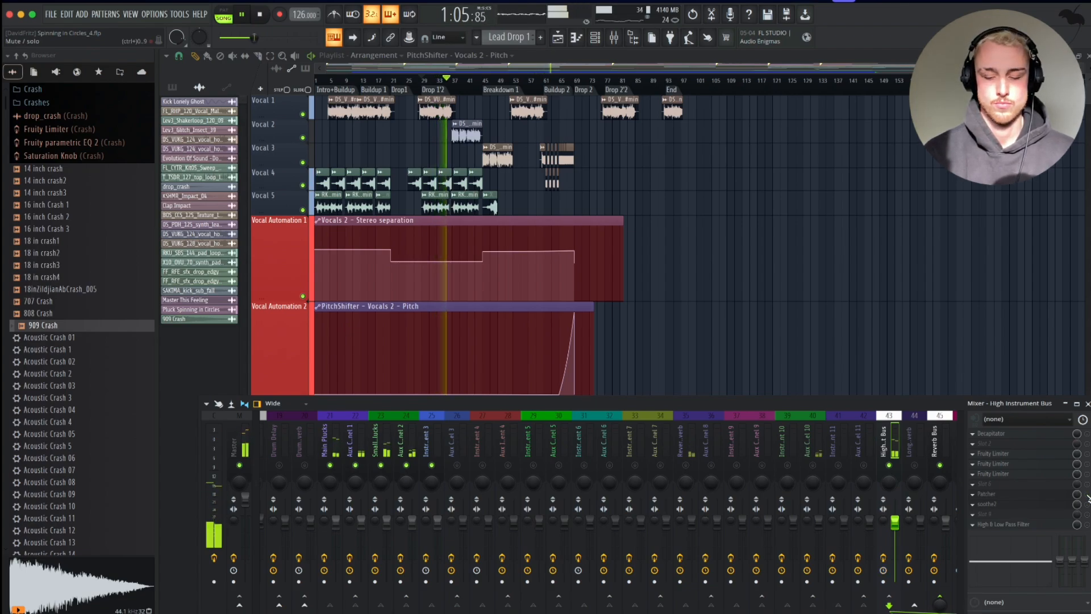
Start playback and open the High Instrument Bus Patcher to examine its Mid Side Splitter.
key("space")
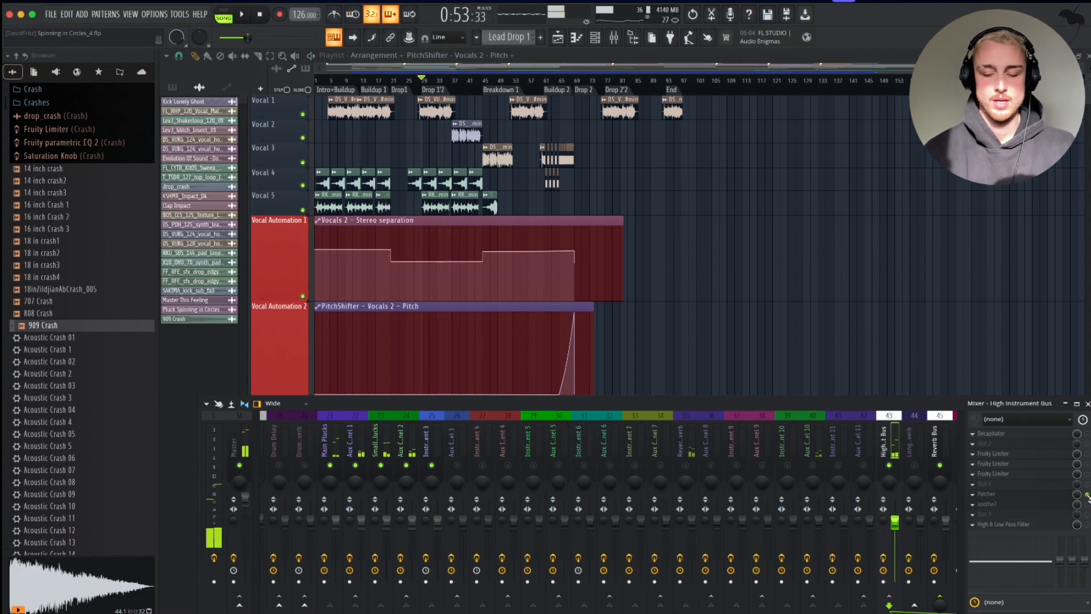
left_click(1000, 493)
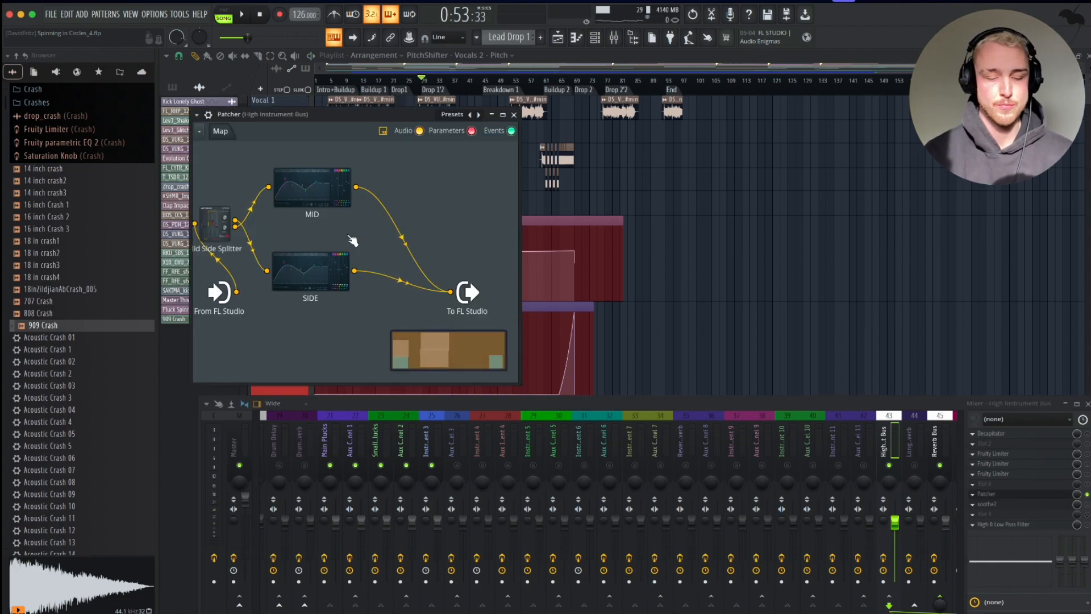
double_click(216, 230)
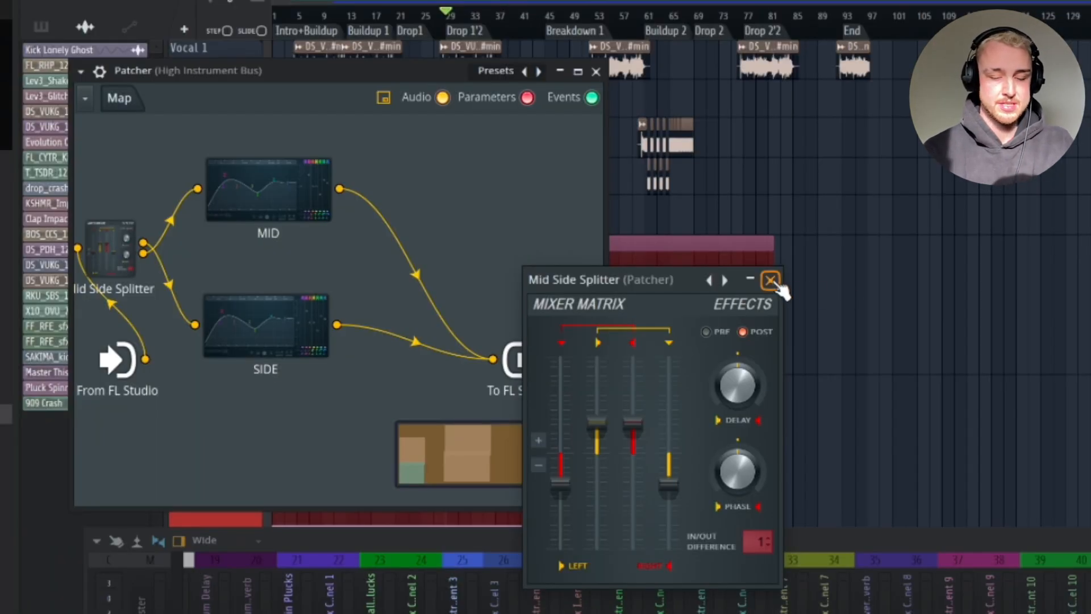
left_click(772, 281)
double_click(120, 234)
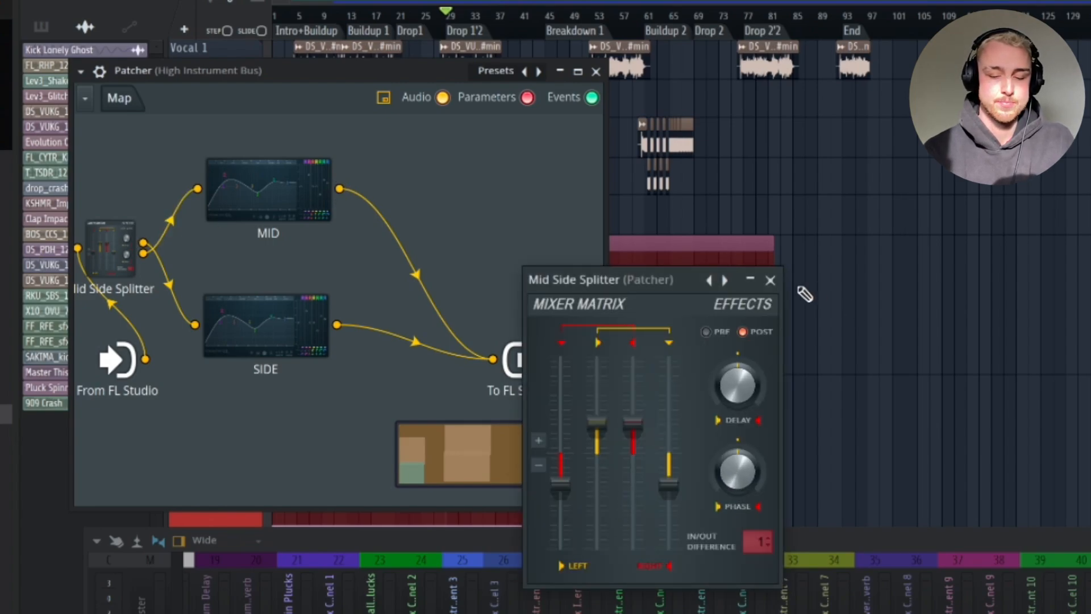
left_click(770, 280)
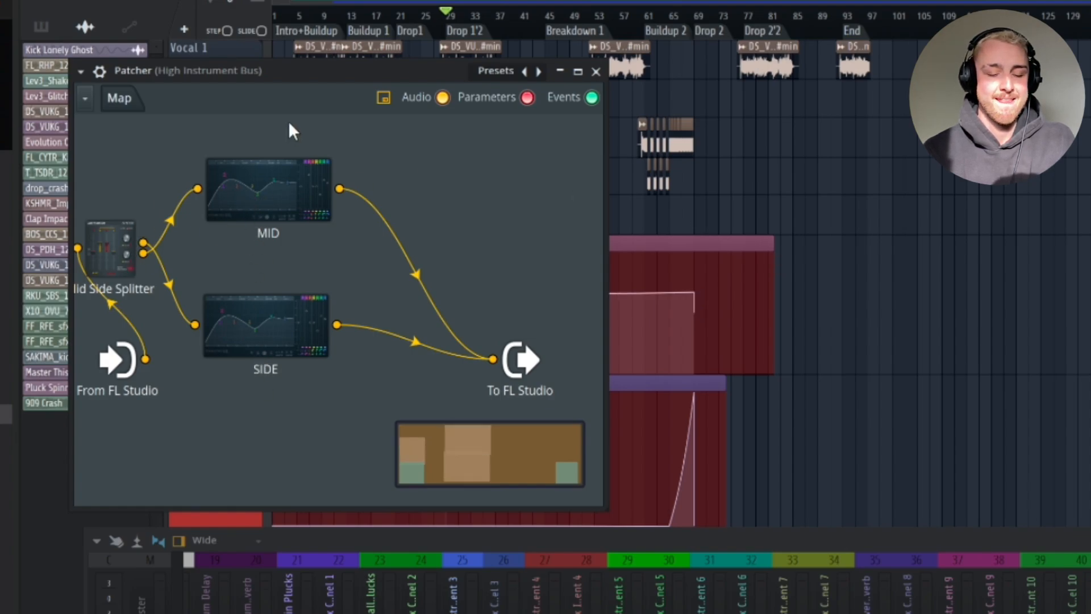
Raise the high-pass band on the MID EQ inside the Patcher, then return it to its lowest setting.
double_click(274, 169)
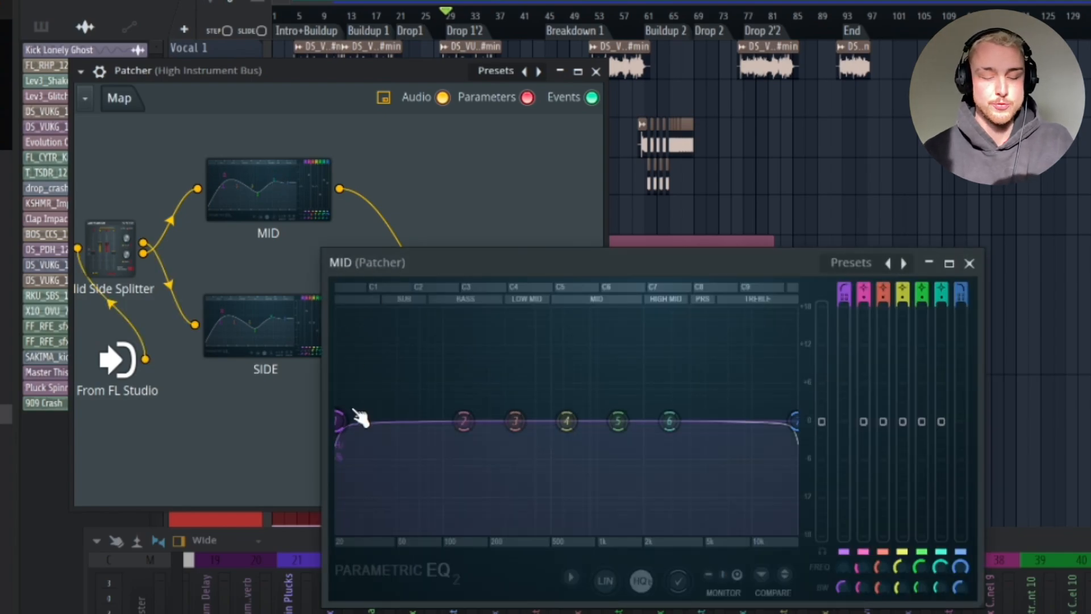
left_click_drag(358, 419, 487, 427)
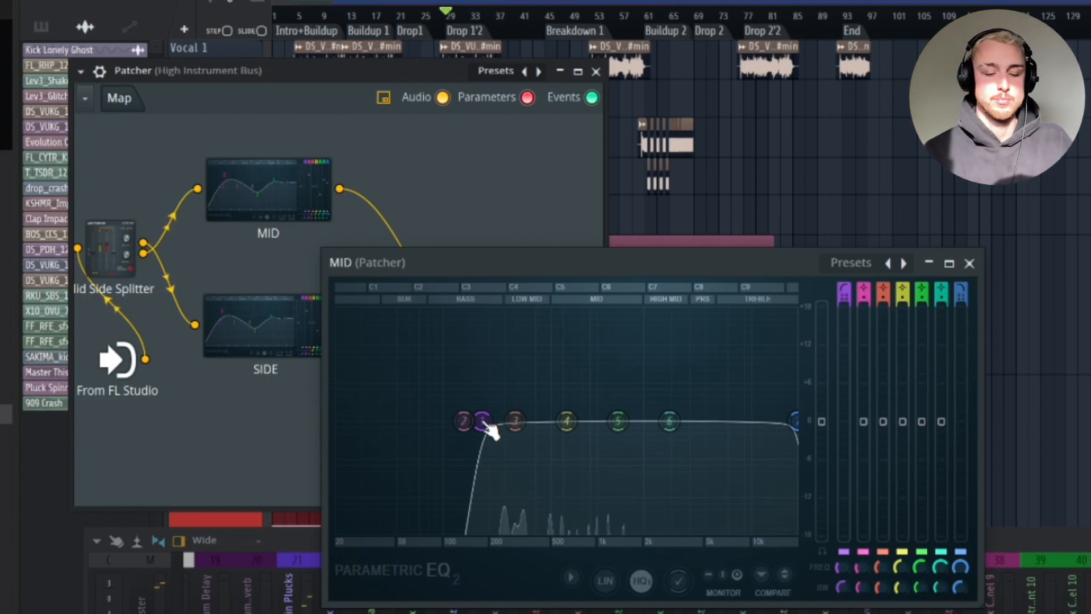
left_click_drag(484, 422, 338, 423)
key("Escape")
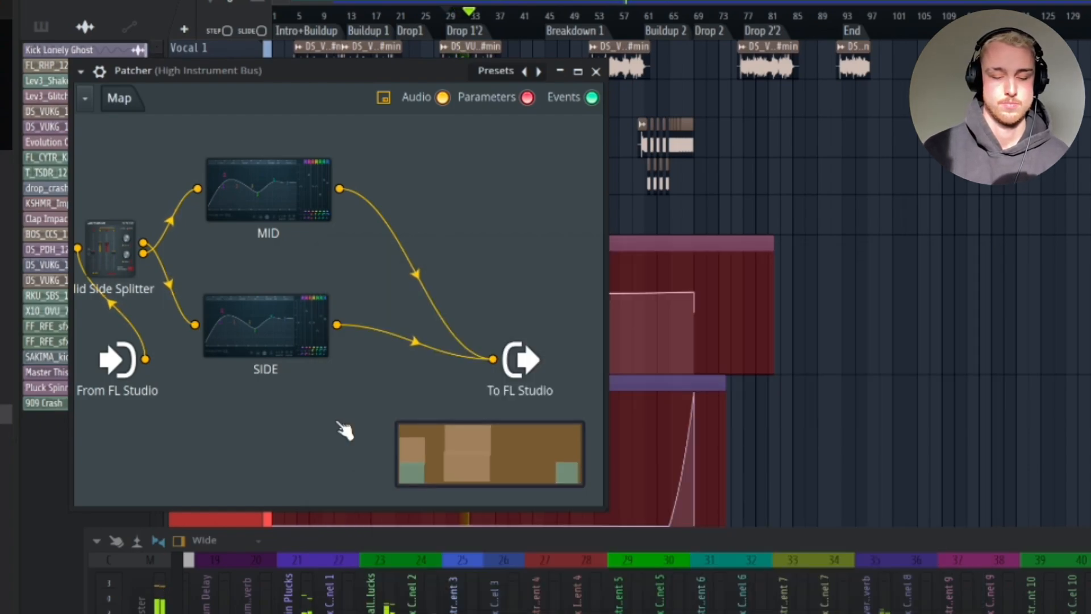
Set the high-pass band on the SIDE EQ inside the Patcher to just above 100 Hz.
double_click(266, 326)
left_click_drag(484, 421, 796, 420)
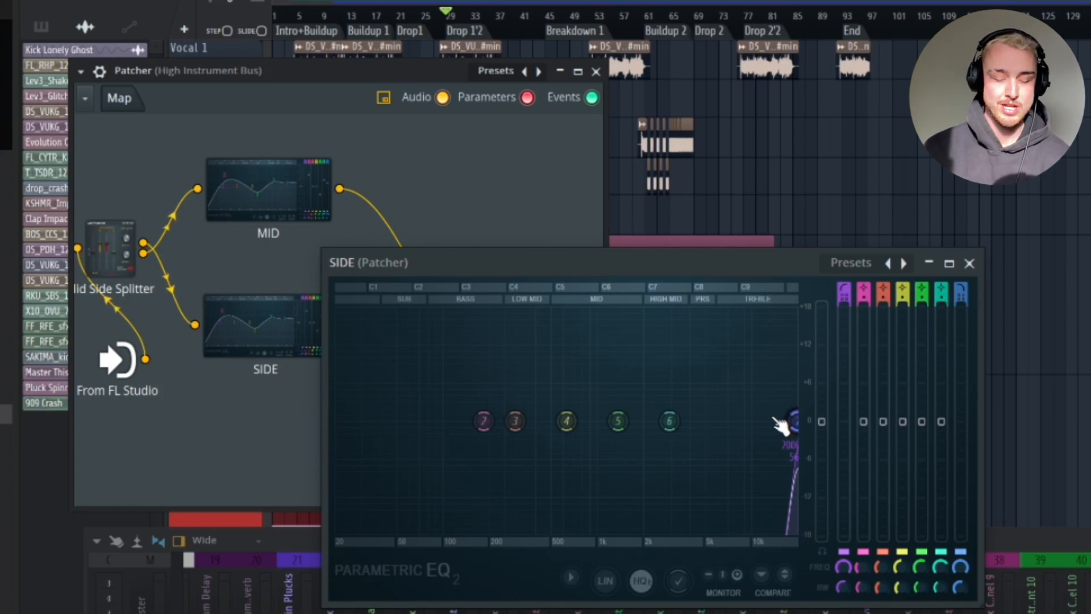
left_click_drag(794, 426, 469, 420)
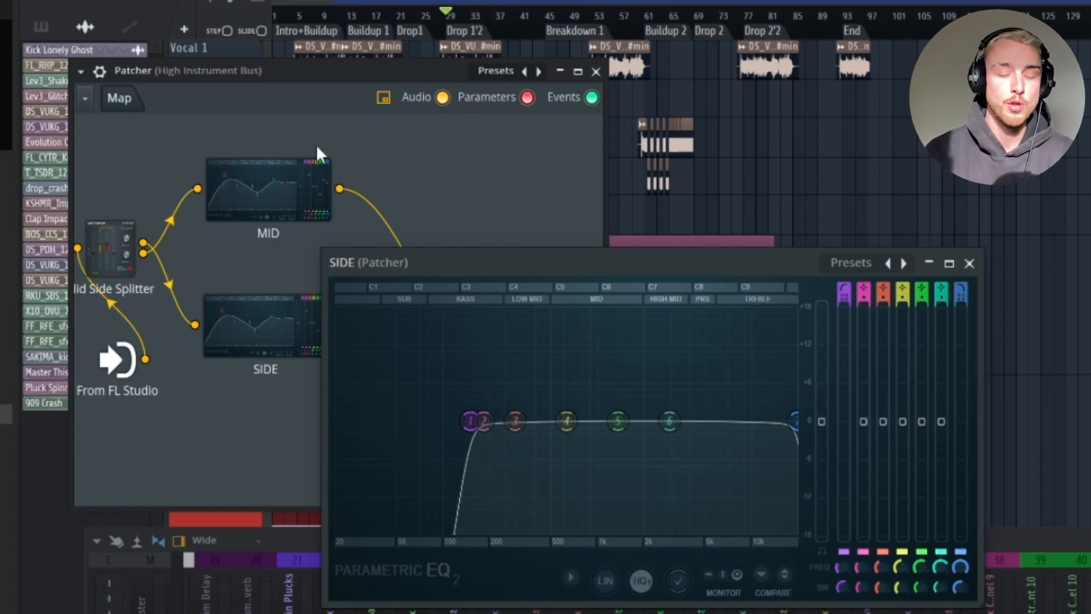
left_click(970, 263)
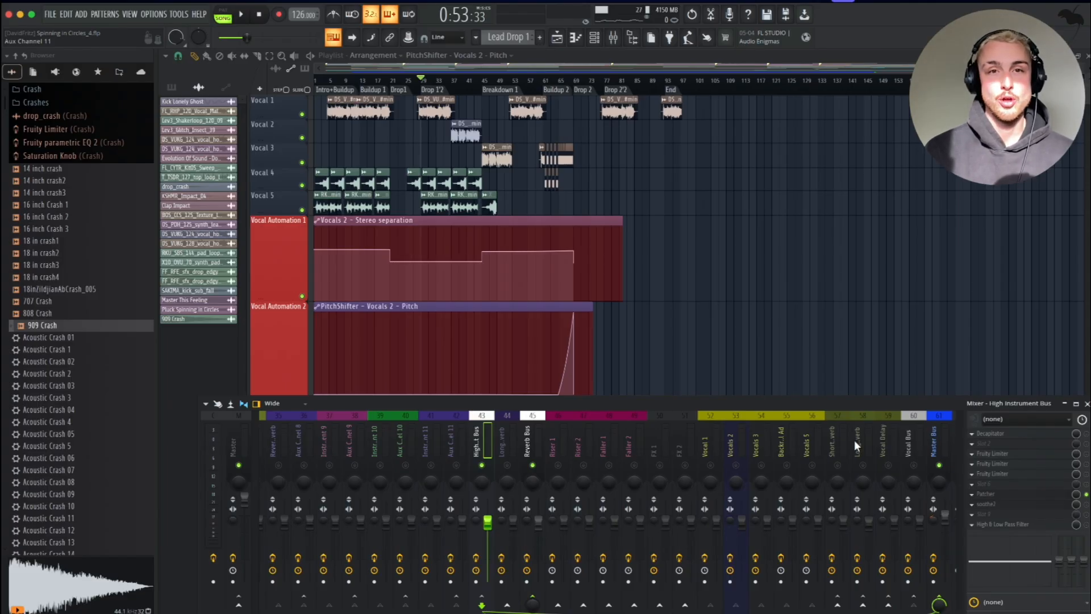
Browse the mixer, select Aux Channel 1 and open and close its ValhallaVintageVerb reverb.
scroll(854, 440, "right", 8)
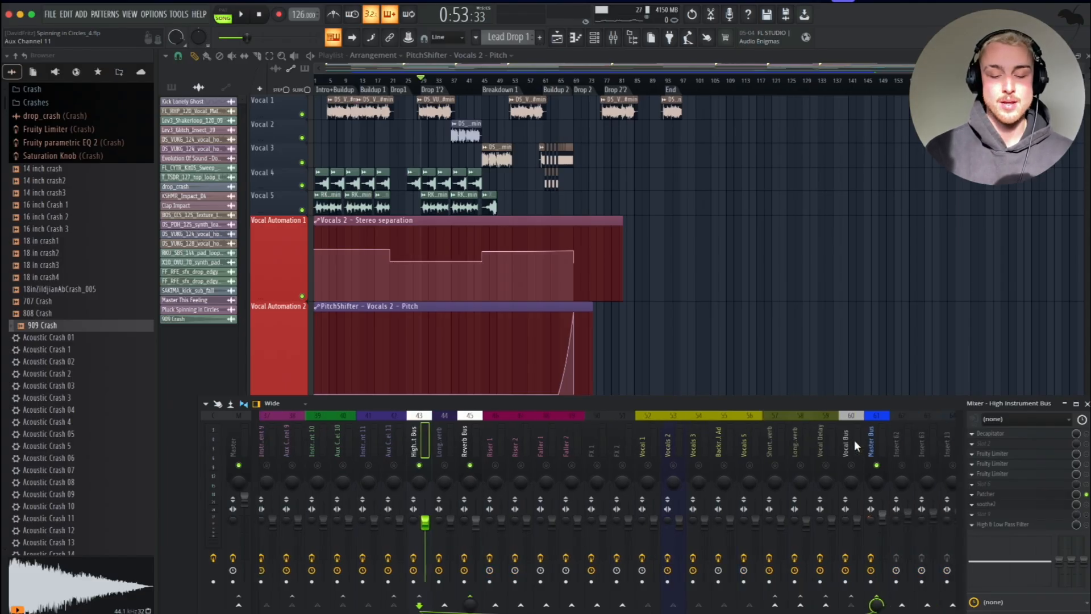
scroll(520, 442, "left", 5)
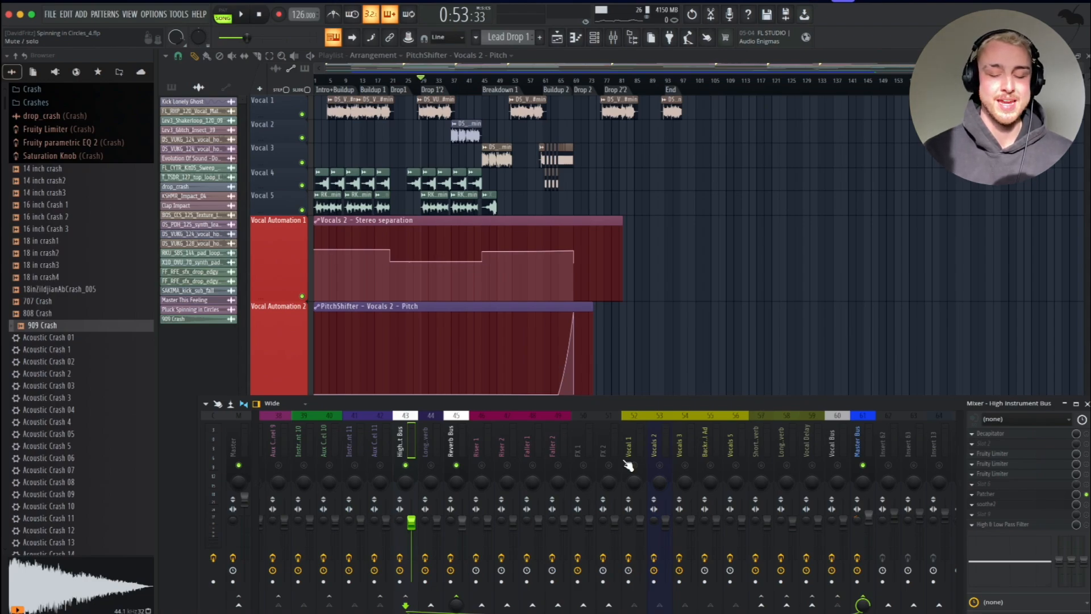
left_click(373, 430)
scroll(370, 427, "left", 10)
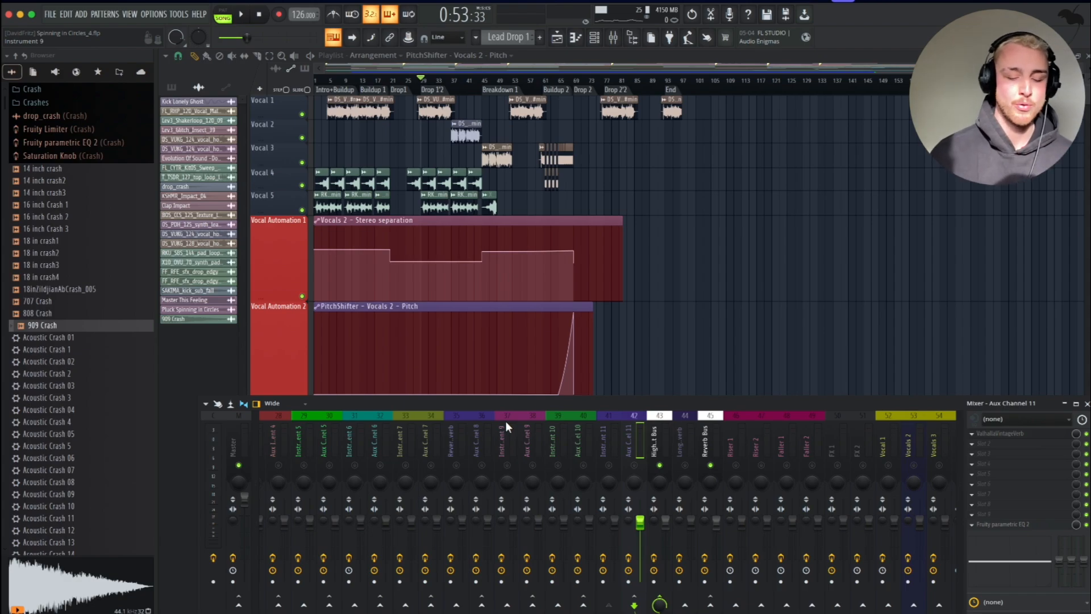
scroll(506, 420, "left", 17)
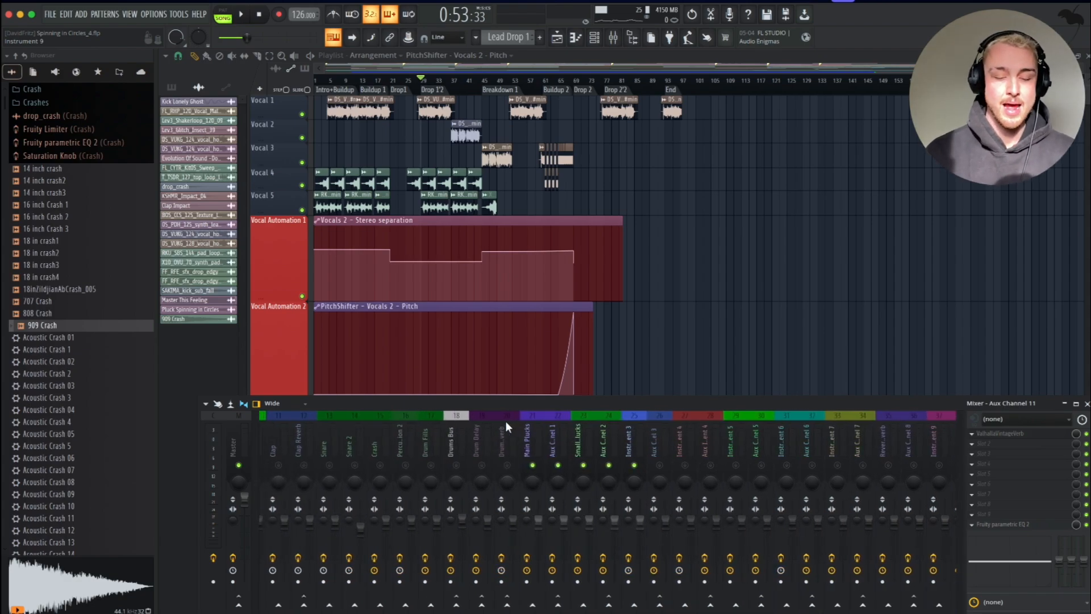
left_click(529, 439)
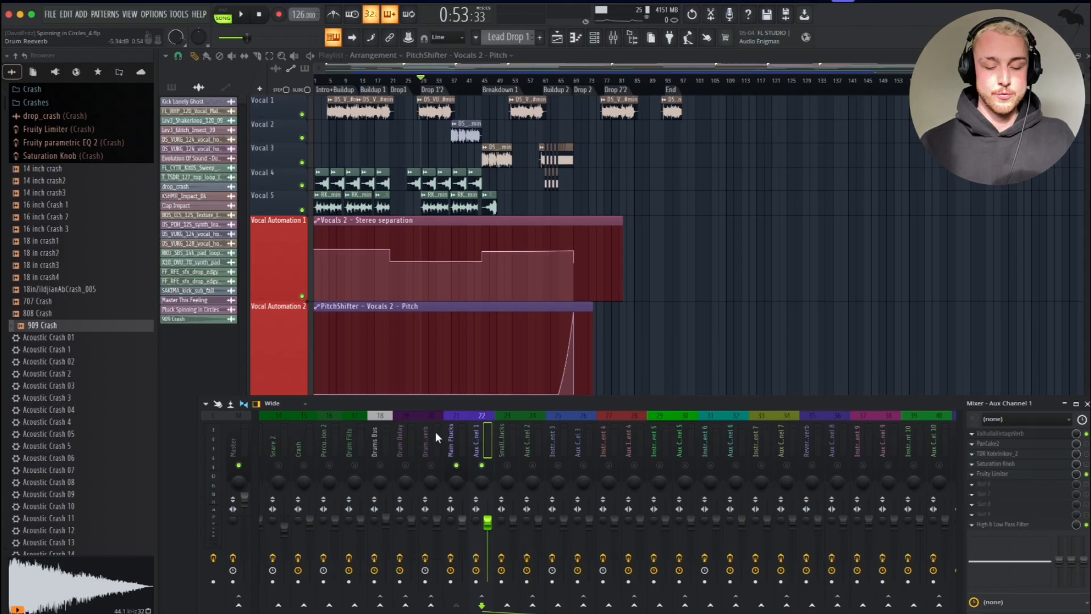
left_click(437, 430)
left_click(447, 436)
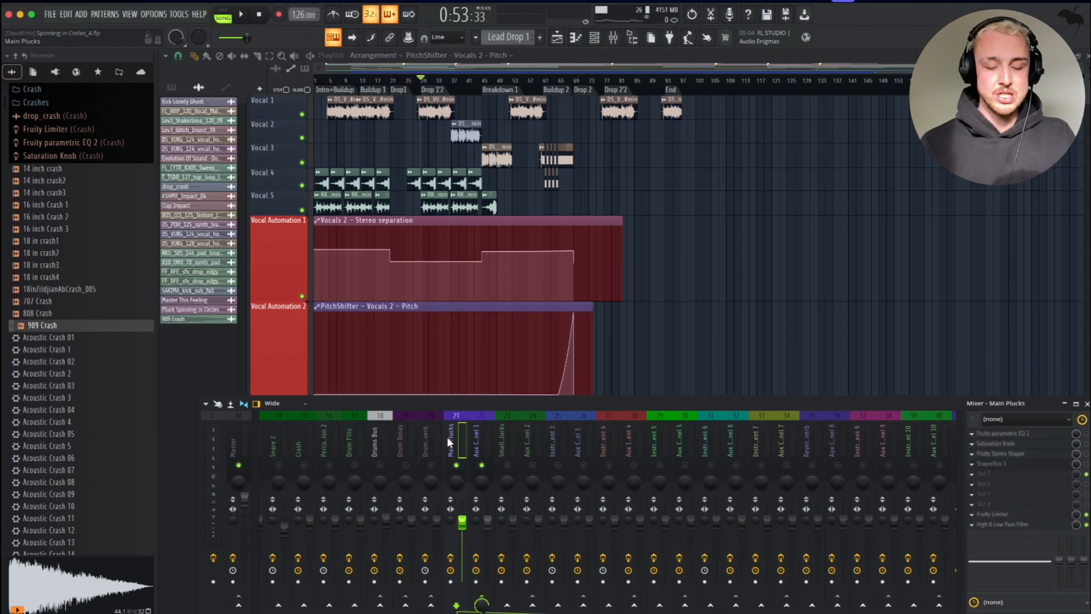
left_click(480, 437)
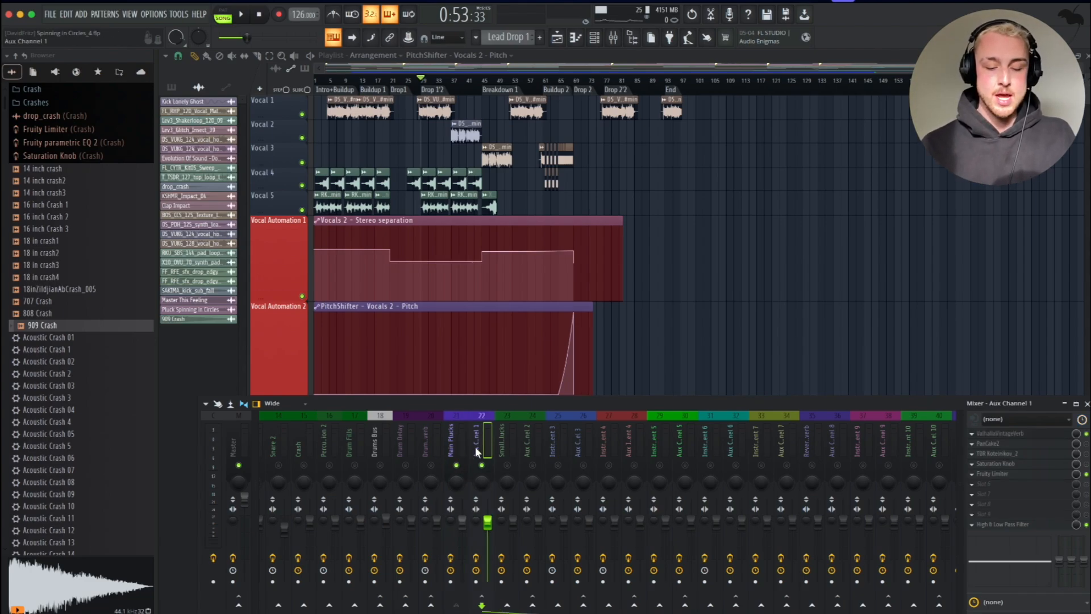
left_click(1000, 434)
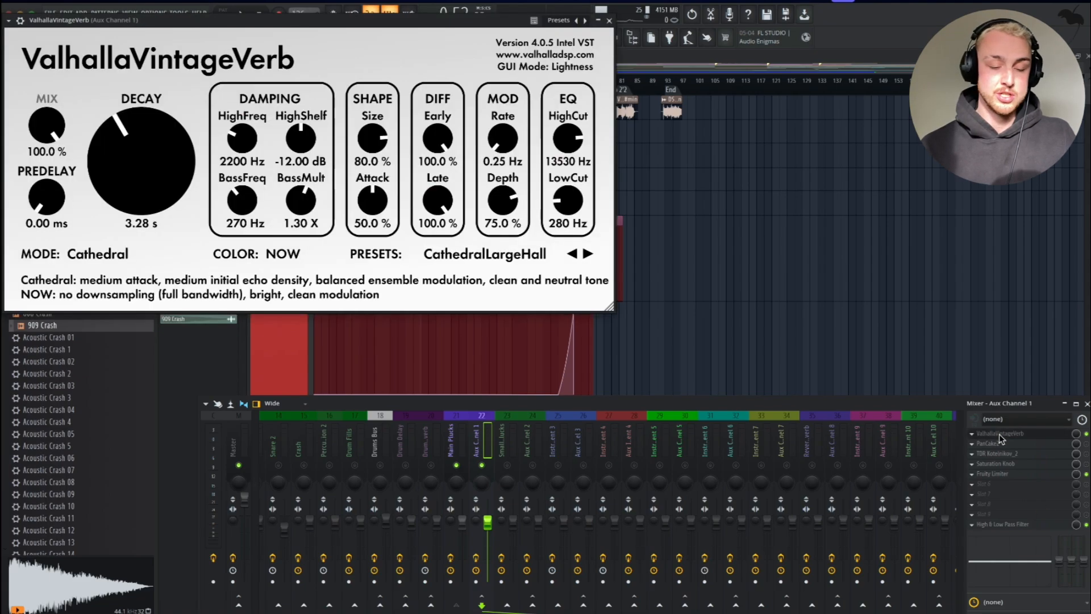
left_click(609, 20)
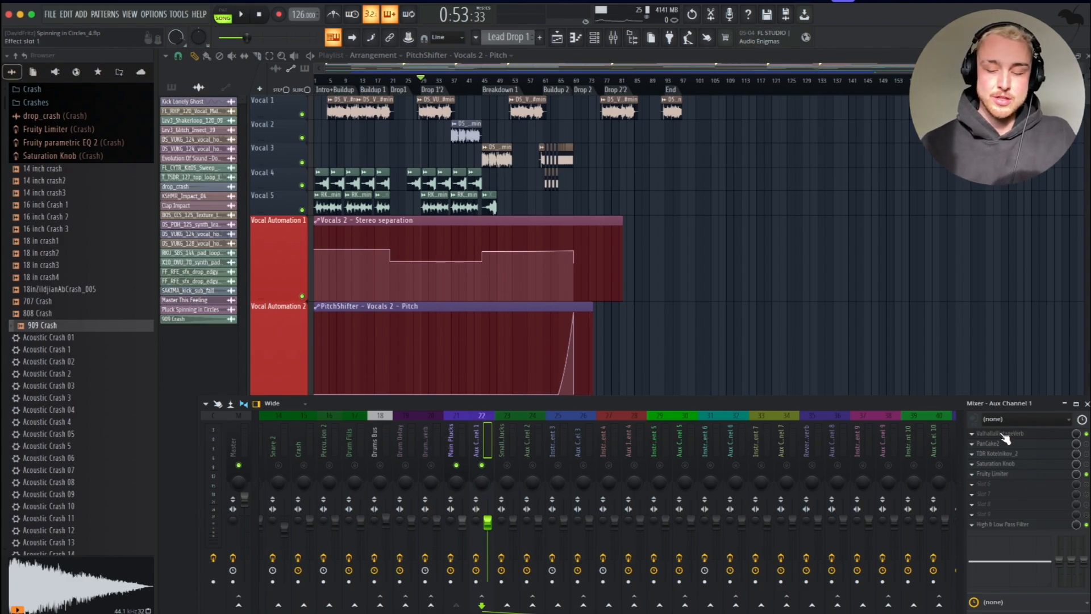
Set the Fruity Limiter's sidechain input to 1 on Aux Channel 1 and toggle it while playing back.
left_click(1001, 474)
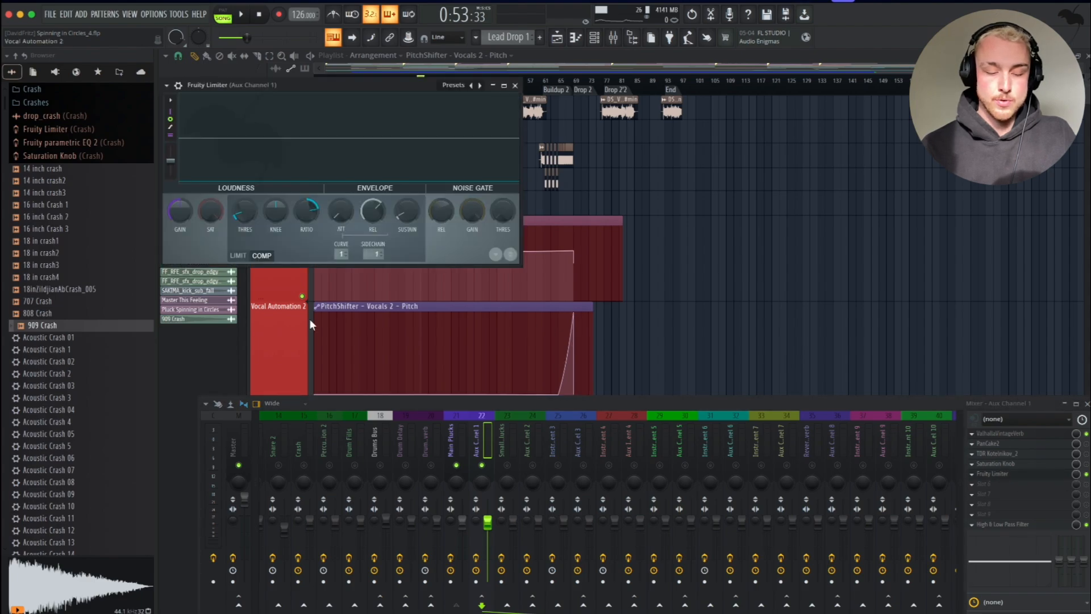
left_click(372, 254)
left_click(386, 273)
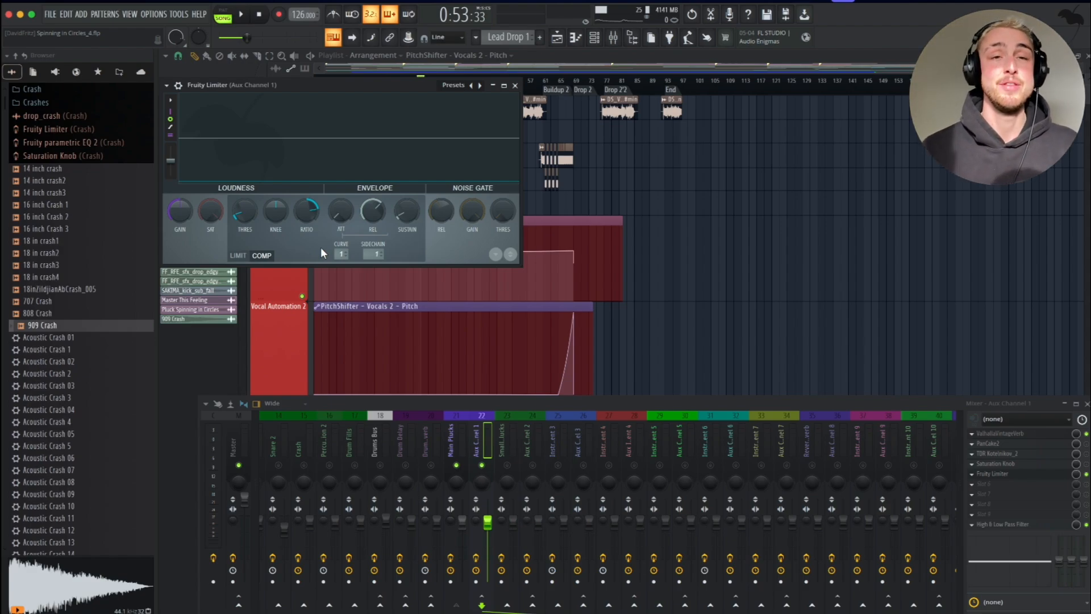
key("space")
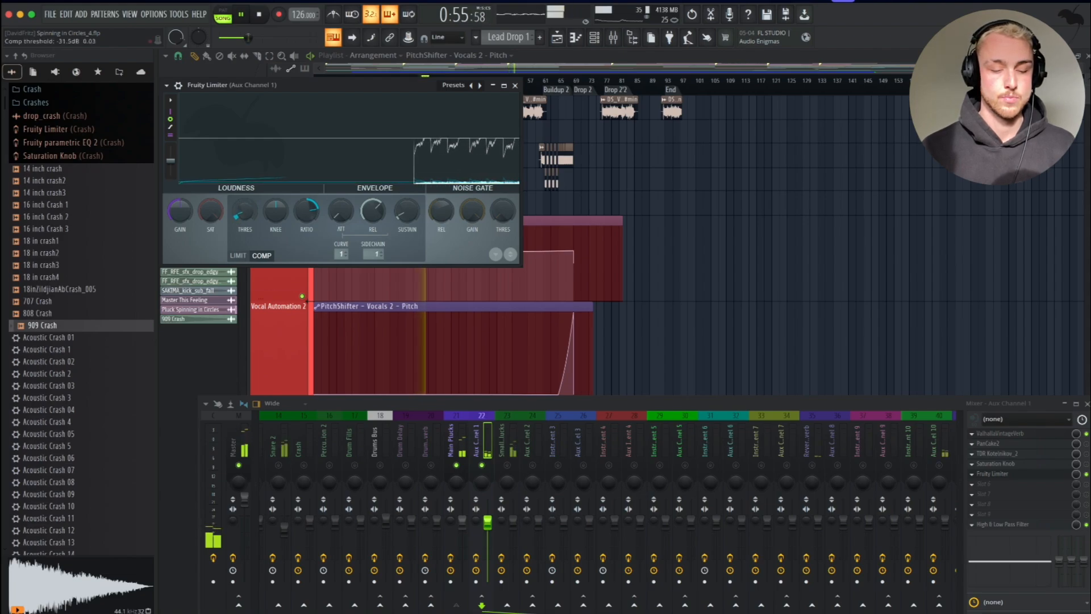
left_click(1085, 475)
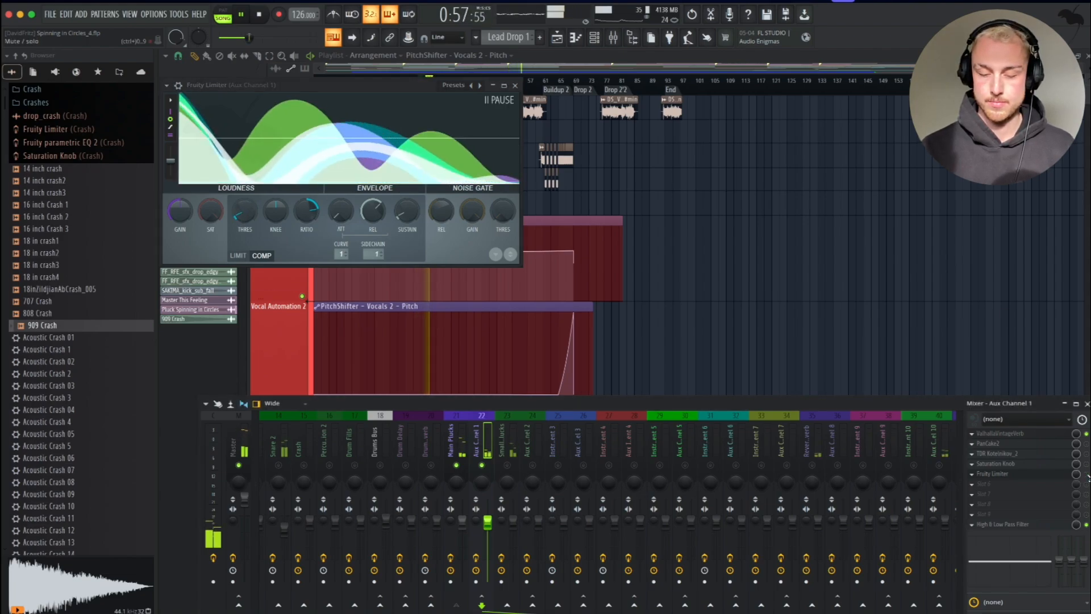